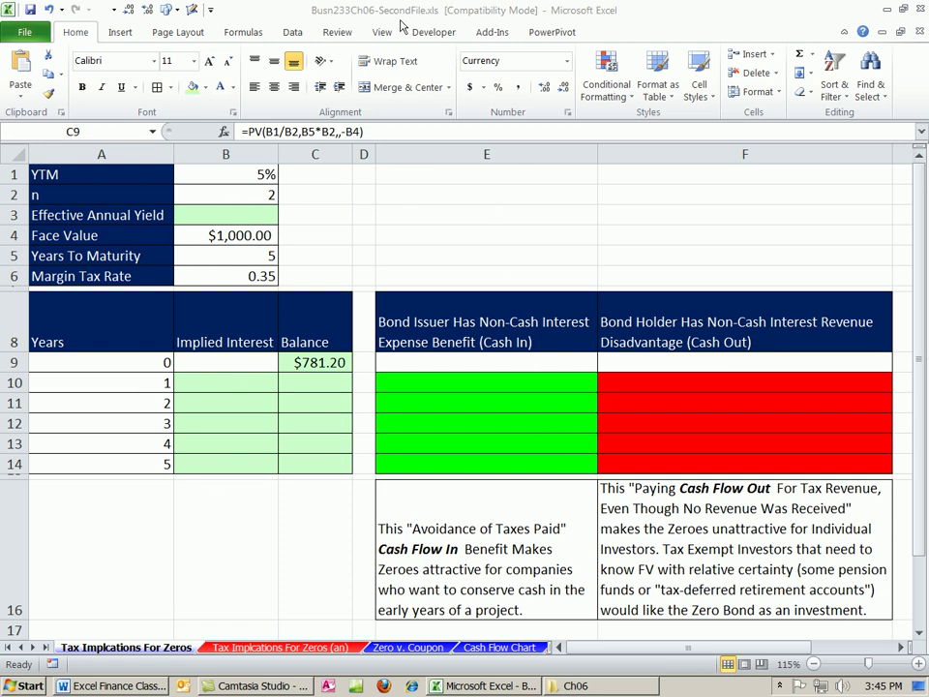
Delete the $781.20 PV formula from C9, leaving the year-0 Balance cell empty
{"action": "left_click", "coordinate": [401, 26]}
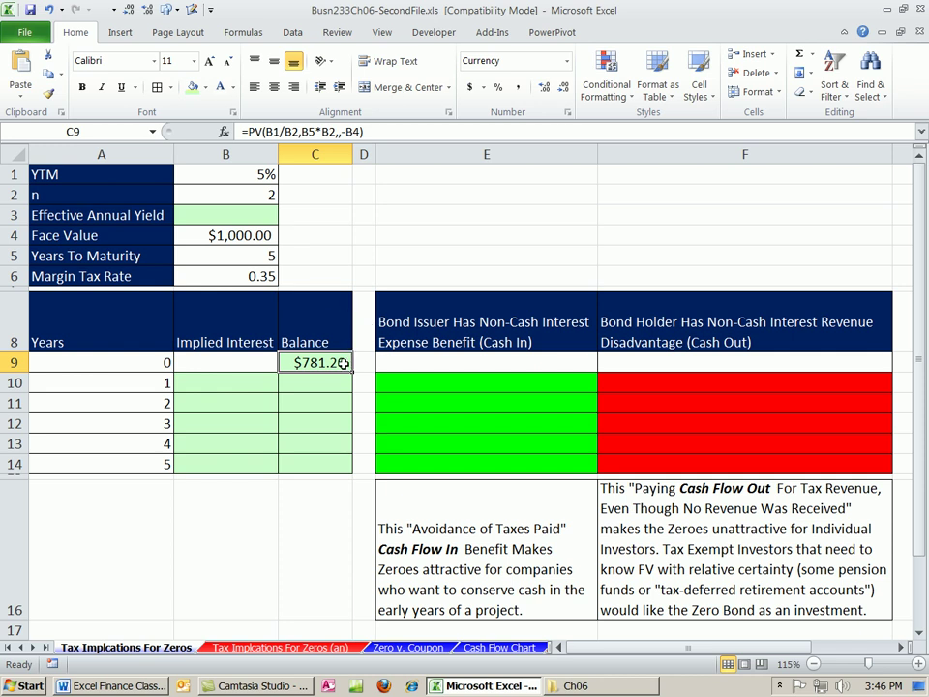
{"action": "key", "text": "Delete"}
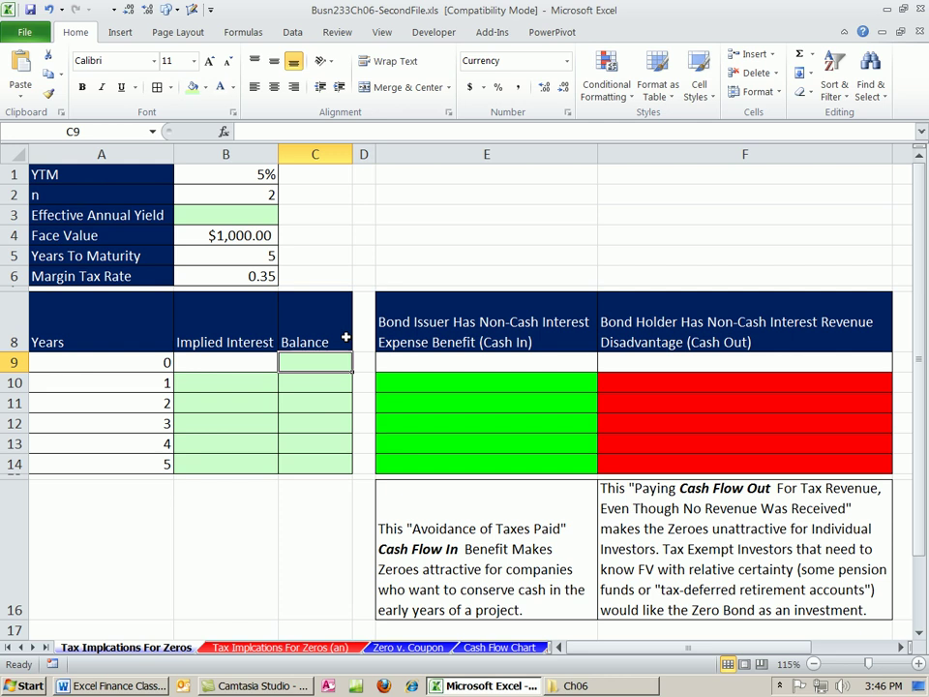
{"action": "left_click", "coordinate": [245, 233]}
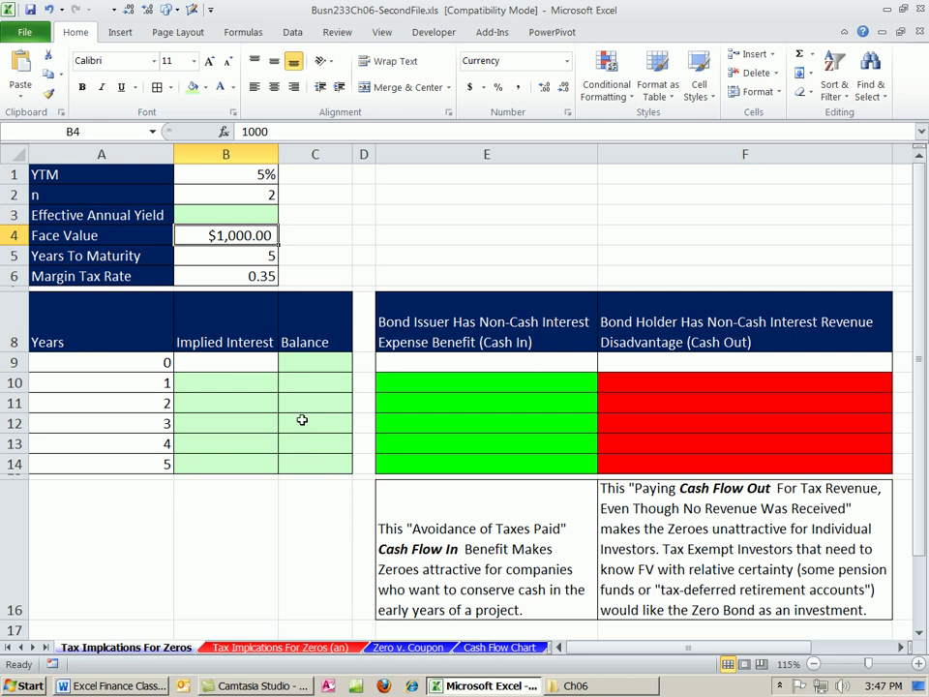
{"action": "left_click_drag", "start_coordinate": [243, 382], "coordinate": [243, 462]}
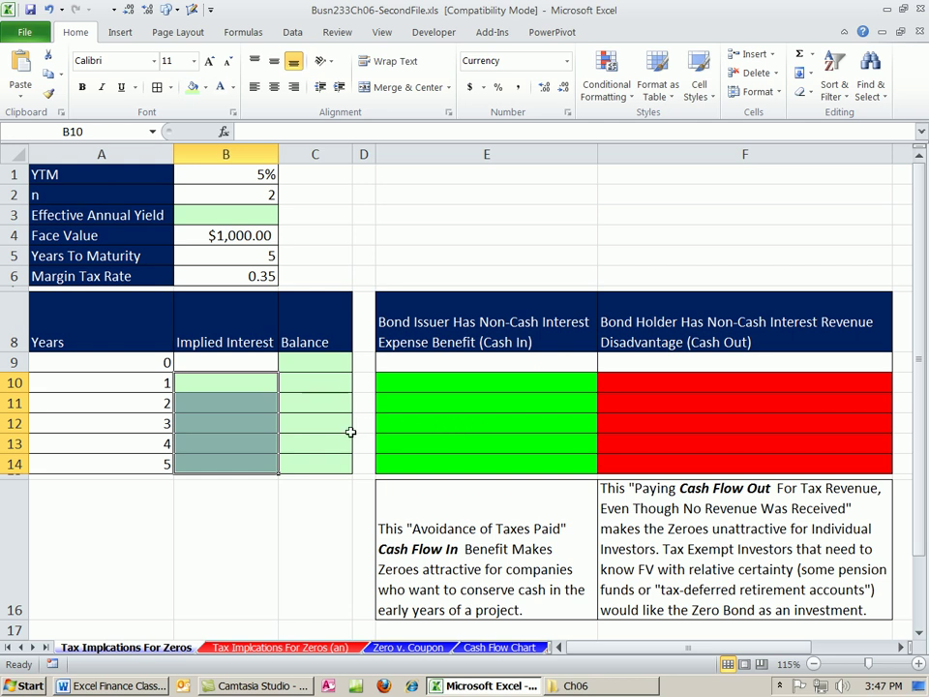
{"action": "left_click", "coordinate": [316, 361]}
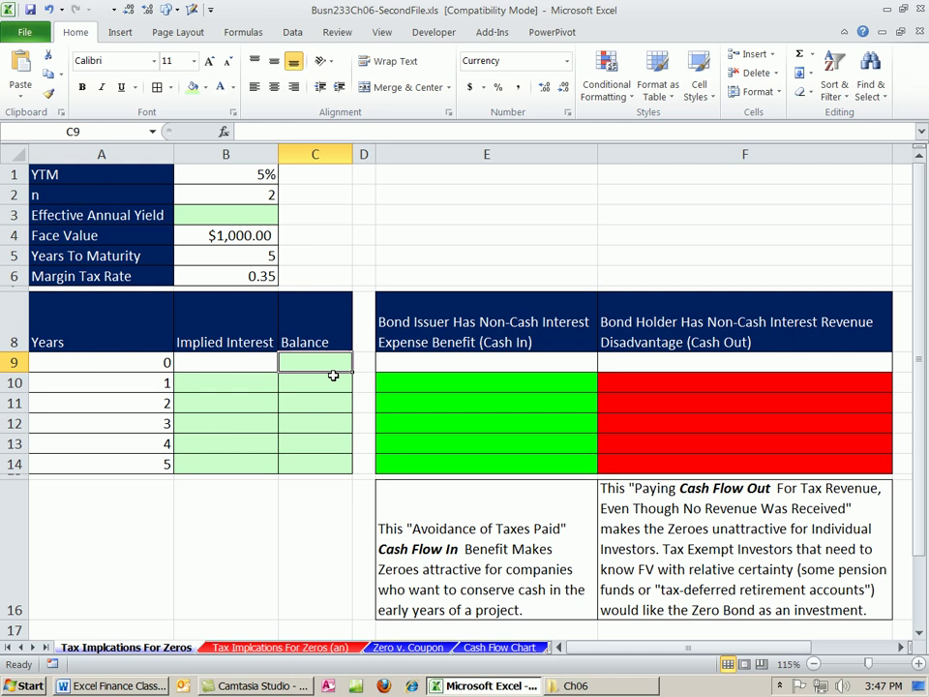
Enter =PV(B1/B2,B5*B2,,-B4) in C9 for a year-0 balance of $781.20
{"action": "type", "text": "=pv"}
{"action": "key", "text": "Tab"}
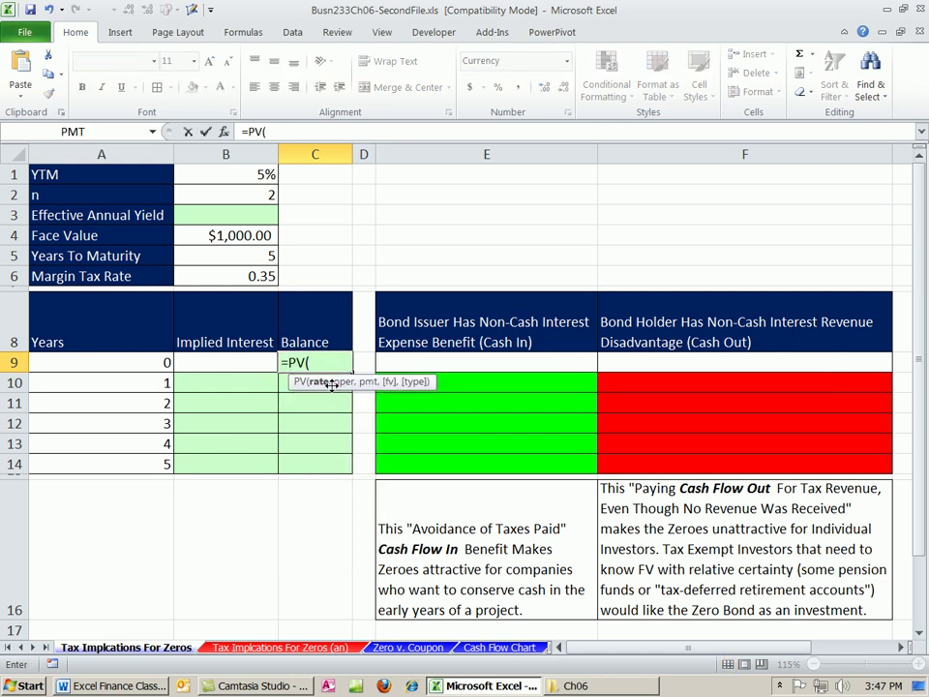
{"action": "left_click", "coordinate": [240, 173]}
{"action": "type", "text": "/"}
{"action": "left_click", "coordinate": [243, 197]}
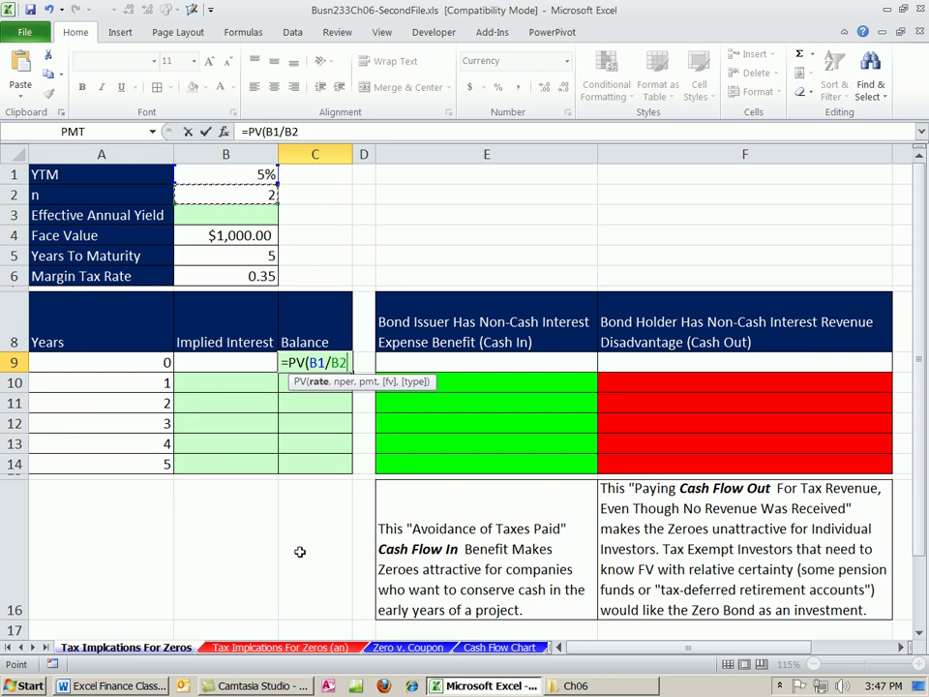
{"action": "type", "text": ","}
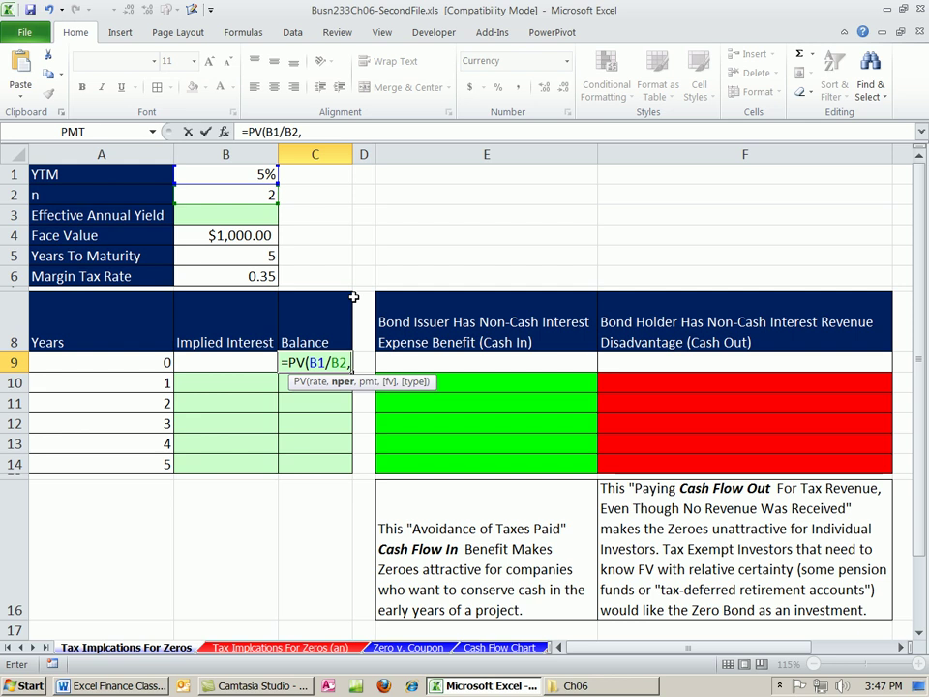
{"action": "left_click", "coordinate": [257, 249]}
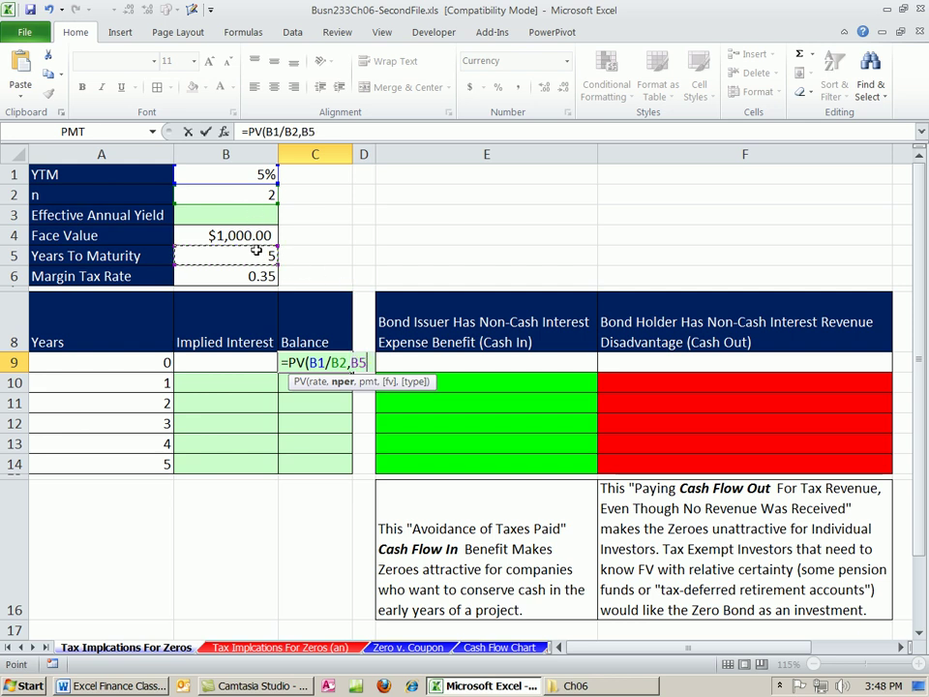
{"action": "type", "text": "*"}
{"action": "left_click", "coordinate": [246, 193]}
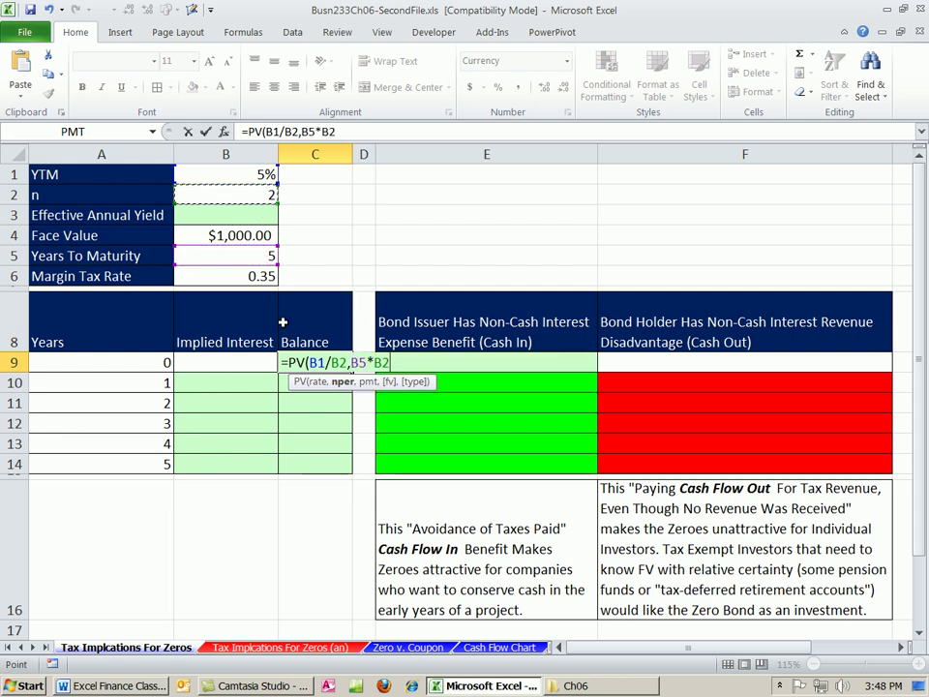
{"action": "type", "text": ","}
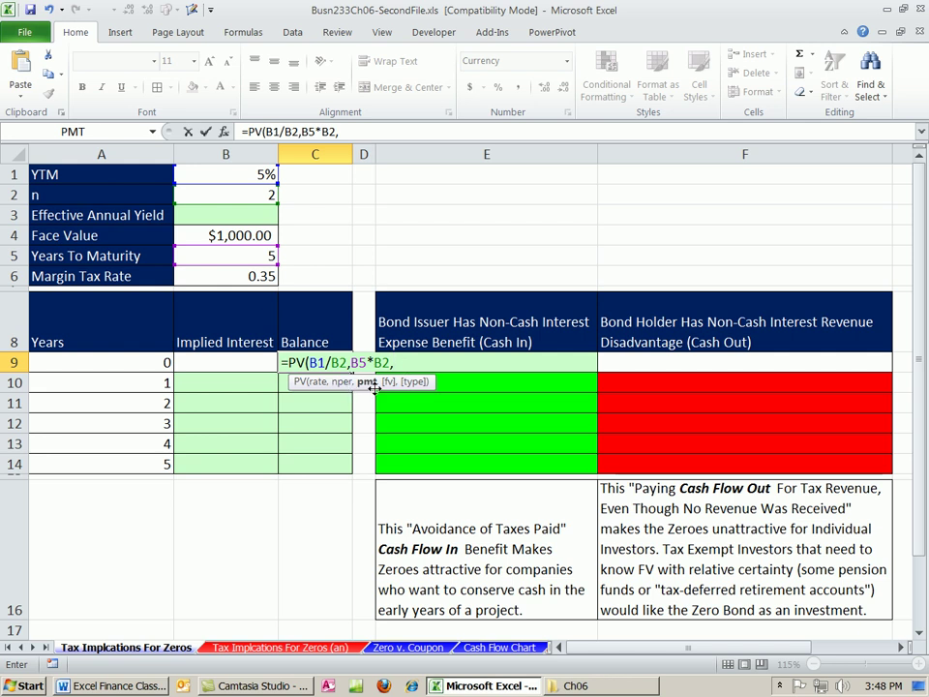
{"action": "type", "text": ","}
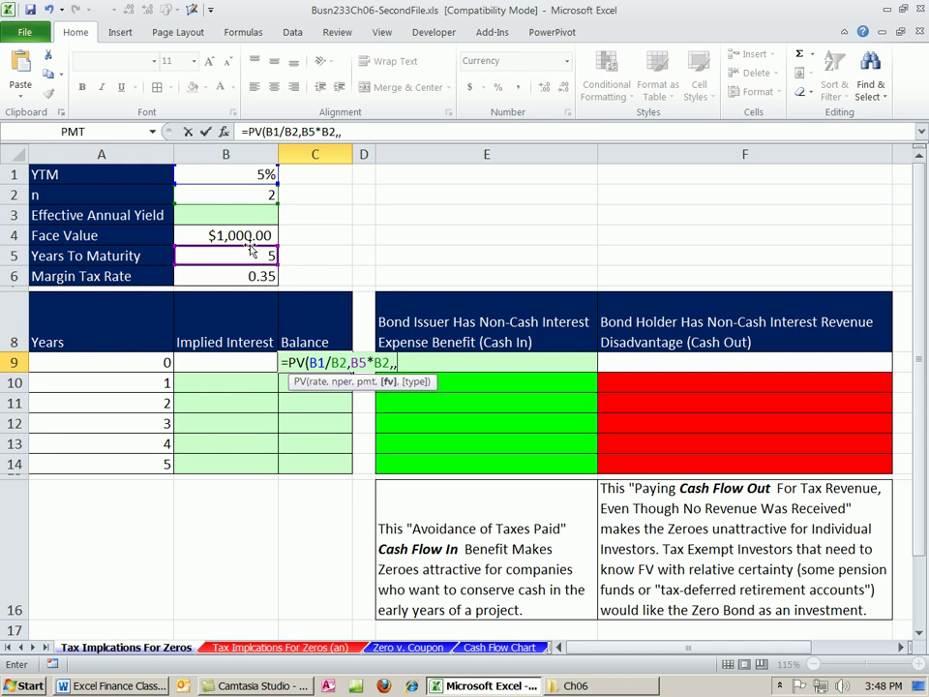
{"action": "type", "text": "-"}
{"action": "left_click", "coordinate": [269, 234]}
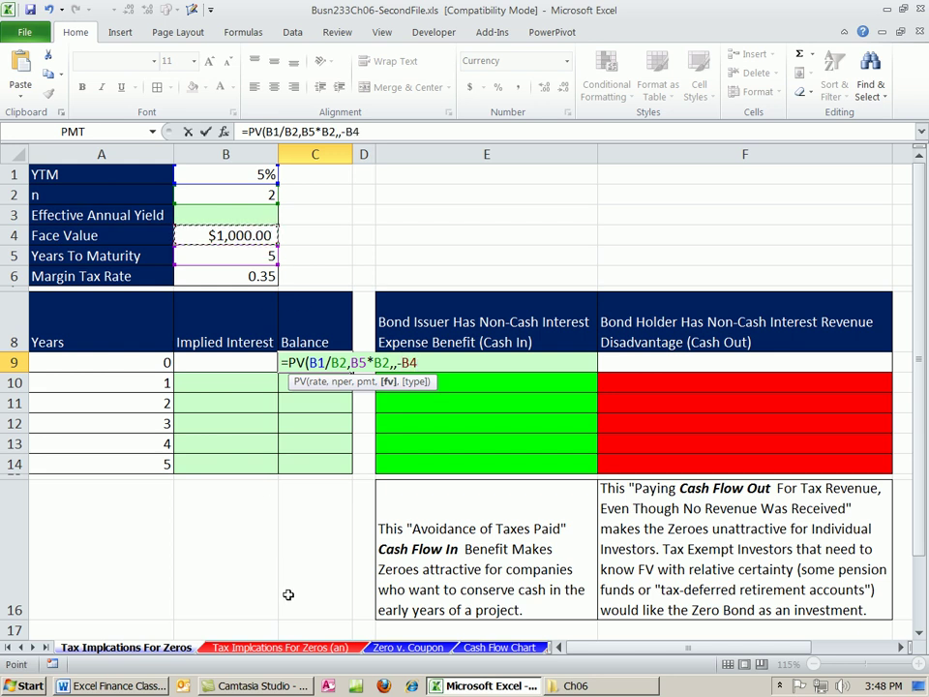
{"action": "type", "text": ")"}
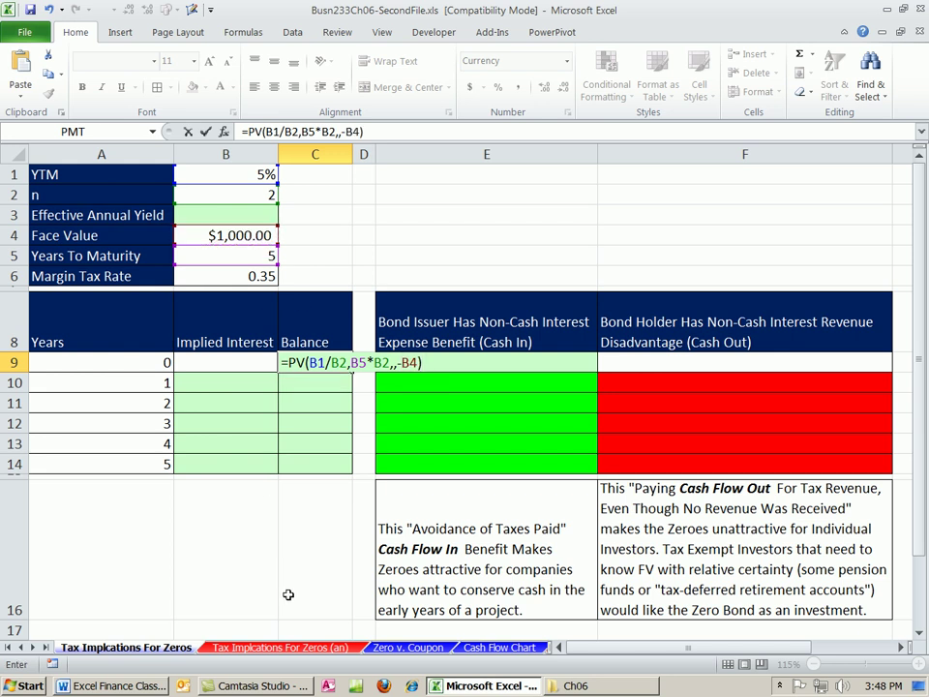
{"action": "key", "text": "ctrl+Return"}
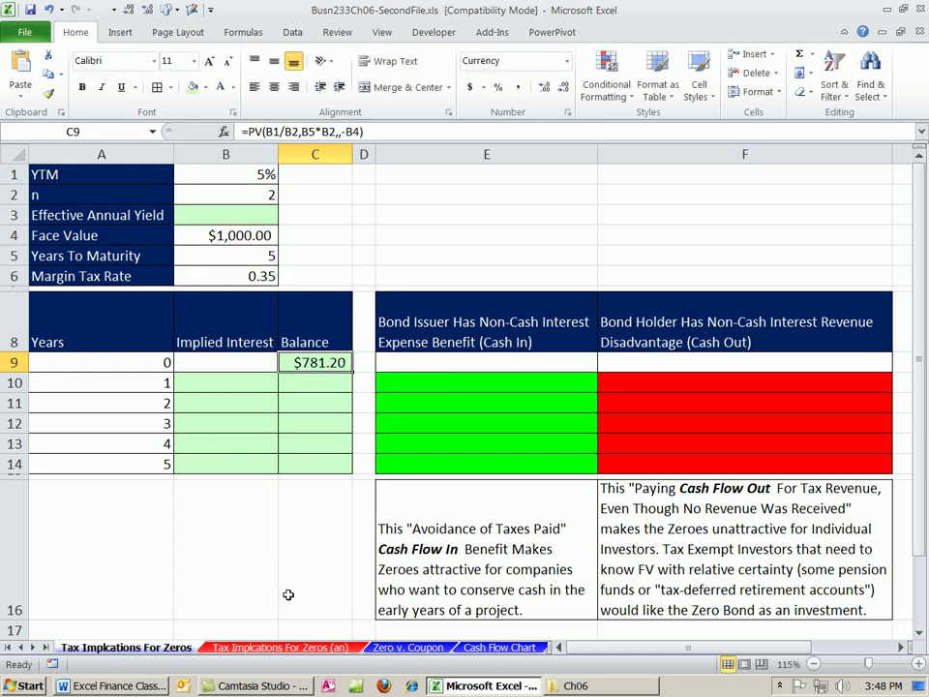
{"action": "left_click", "coordinate": [324, 383]}
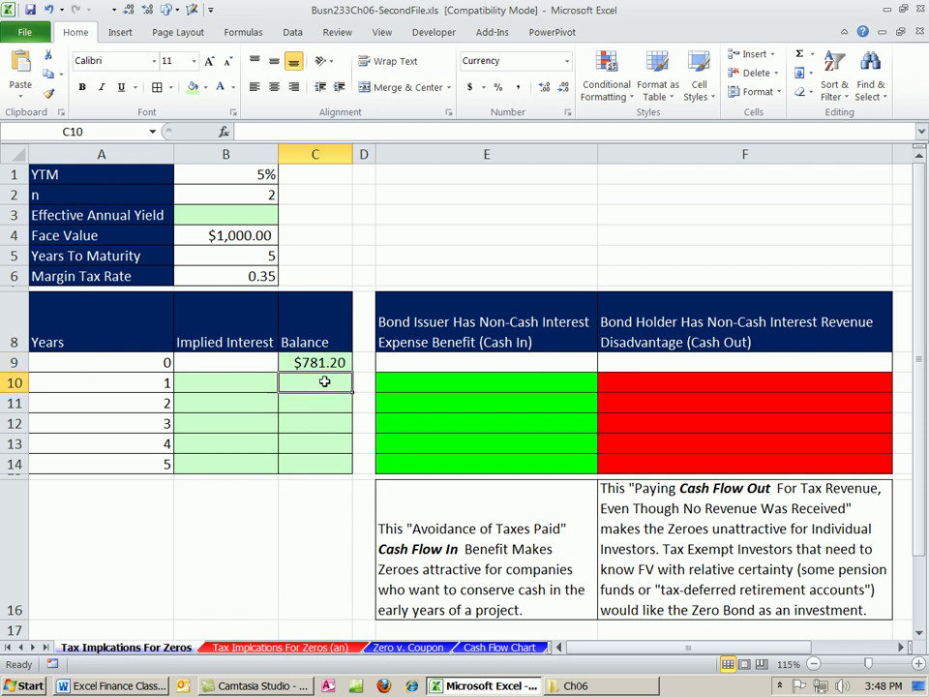
{"action": "left_click", "coordinate": [245, 383]}
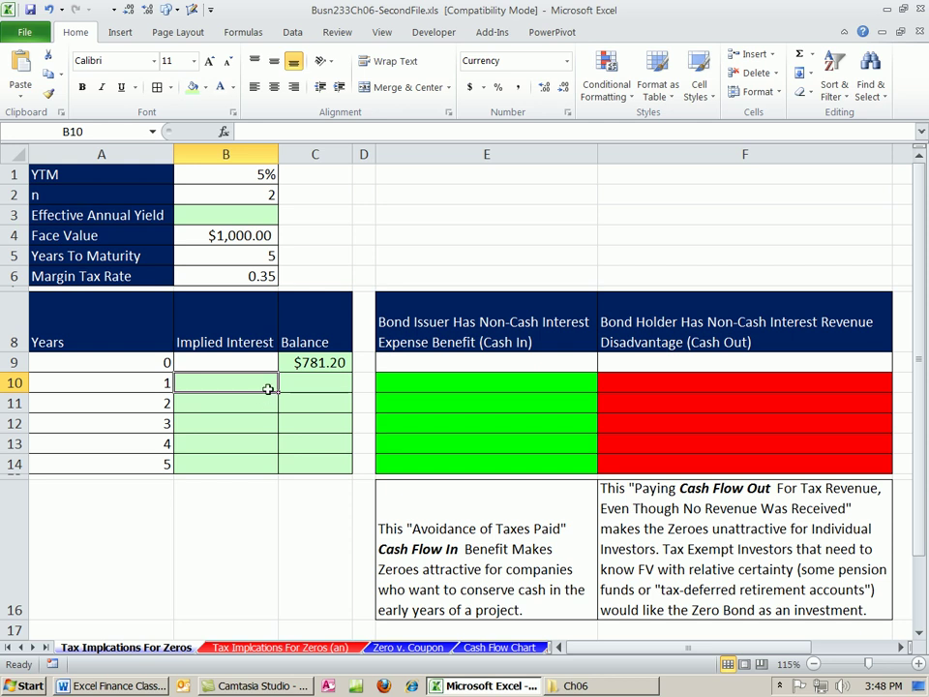
{"action": "left_click_drag", "start_coordinate": [136, 383], "coordinate": [307, 383]}
{"action": "left_click_drag", "start_coordinate": [147, 406], "coordinate": [304, 407]}
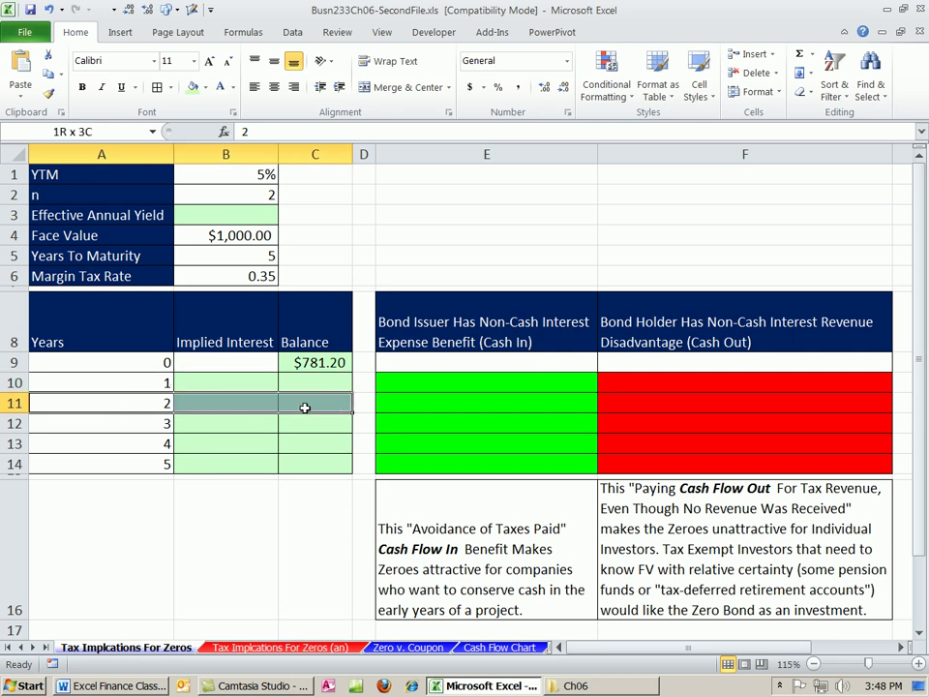
{"action": "left_click", "coordinate": [246, 195]}
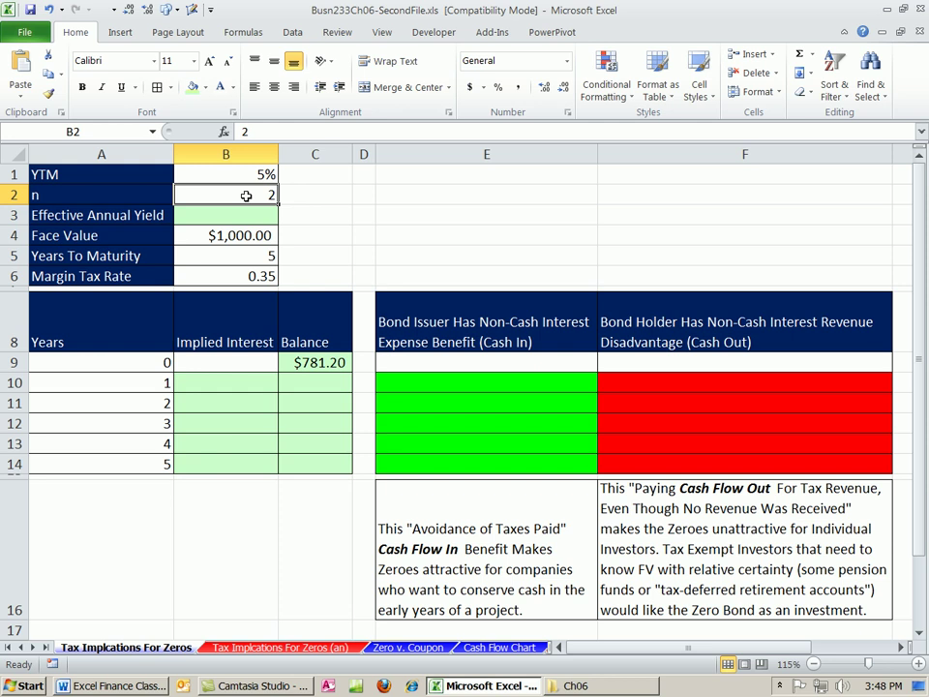
{"action": "left_click", "coordinate": [241, 382]}
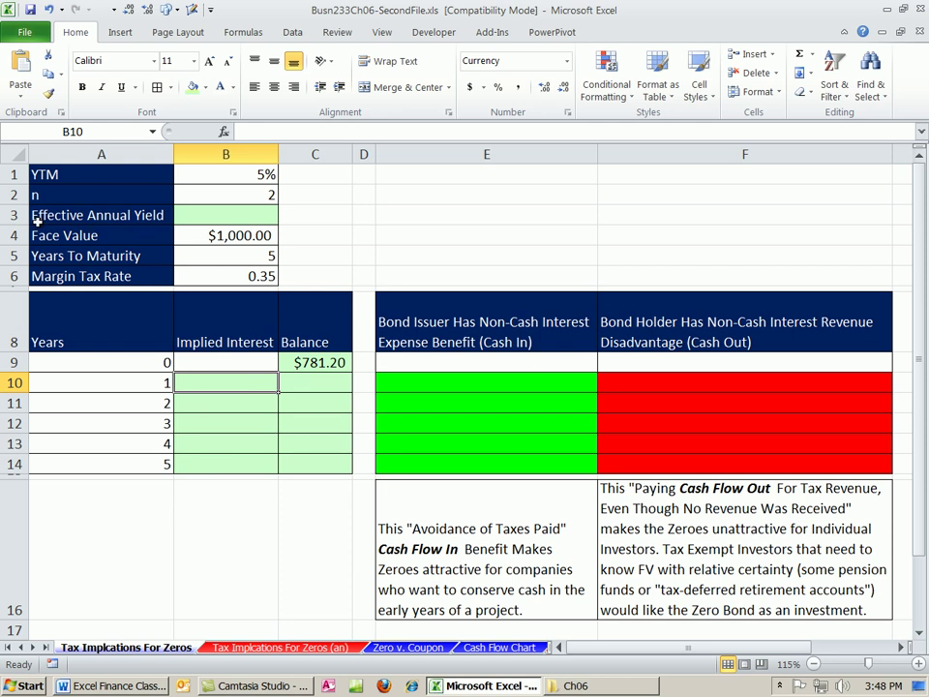
{"action": "left_click", "coordinate": [220, 210]}
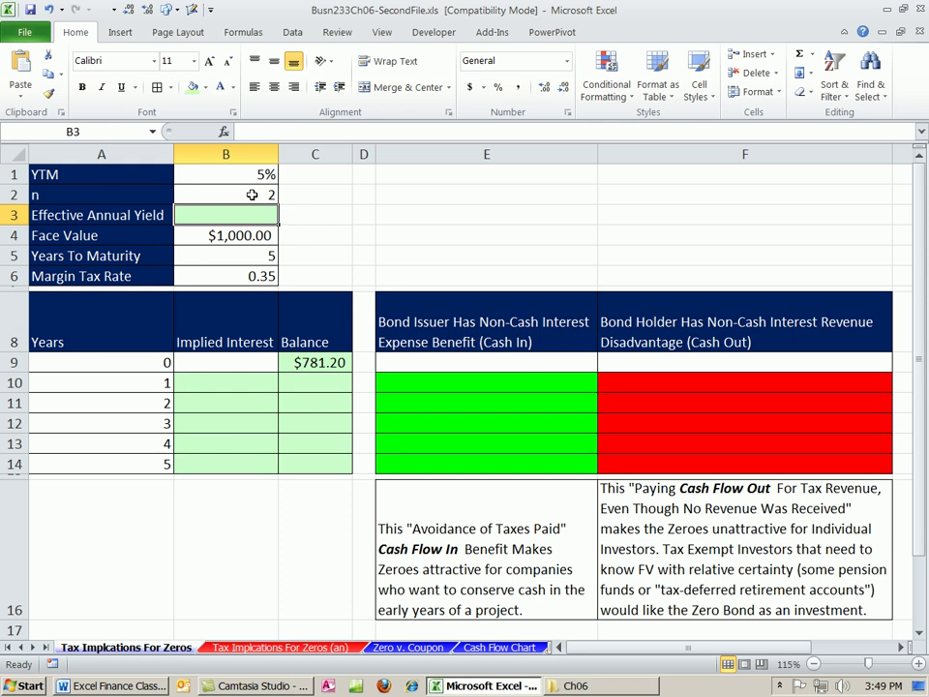
{"action": "left_click", "coordinate": [249, 177]}
{"action": "left_click", "coordinate": [251, 198]}
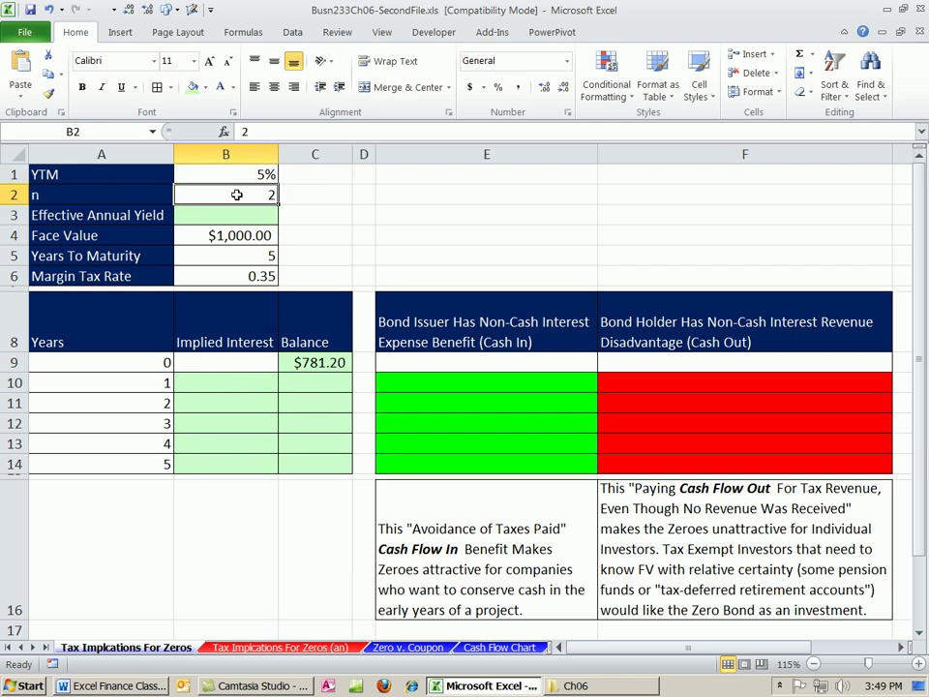
{"action": "left_click", "coordinate": [248, 215]}
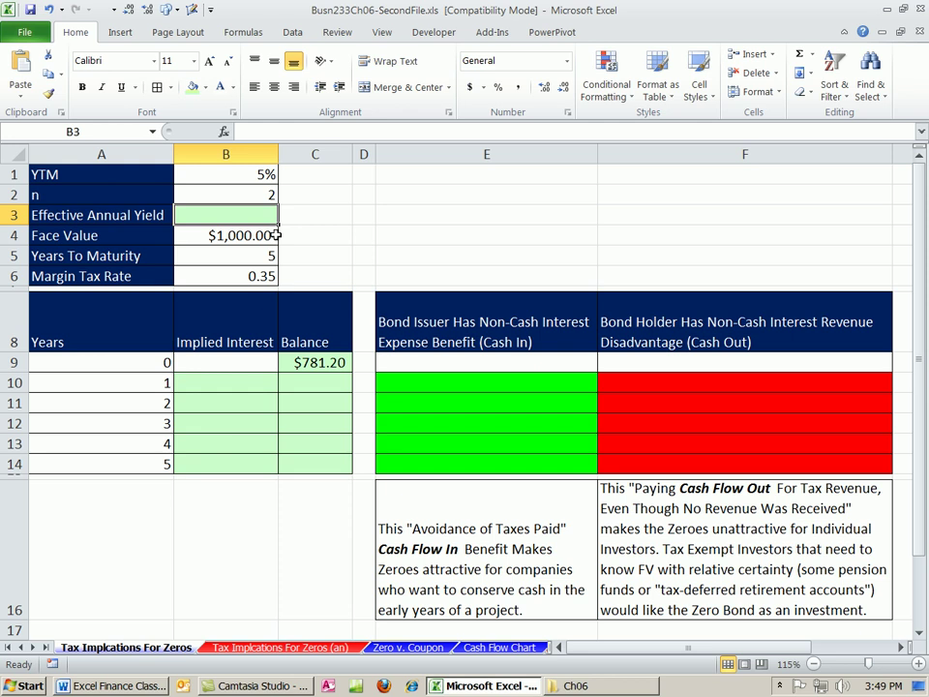
Enter =EFFECT(B1,B2) in B3, giving an effective annual yield of 0.050625
{"action": "type", "text": "=ef"}
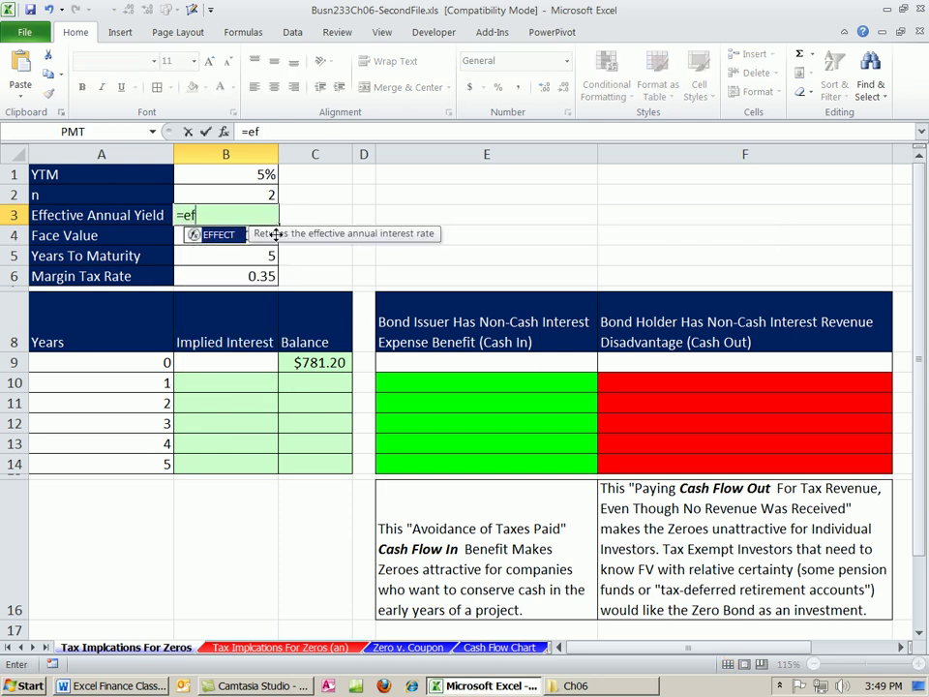
{"action": "key", "text": "Tab"}
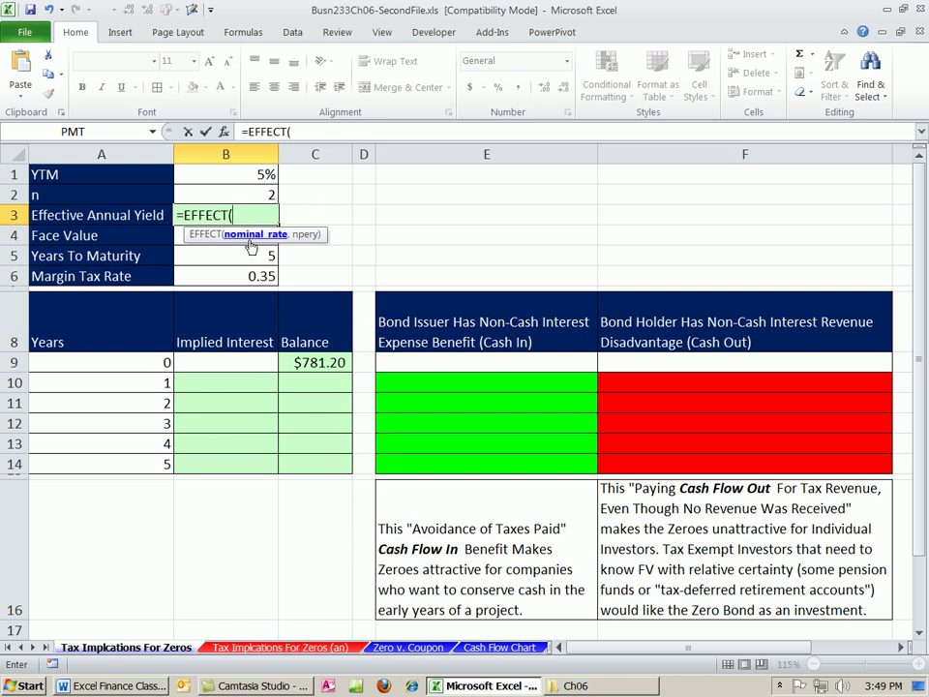
{"action": "left_click", "coordinate": [265, 176]}
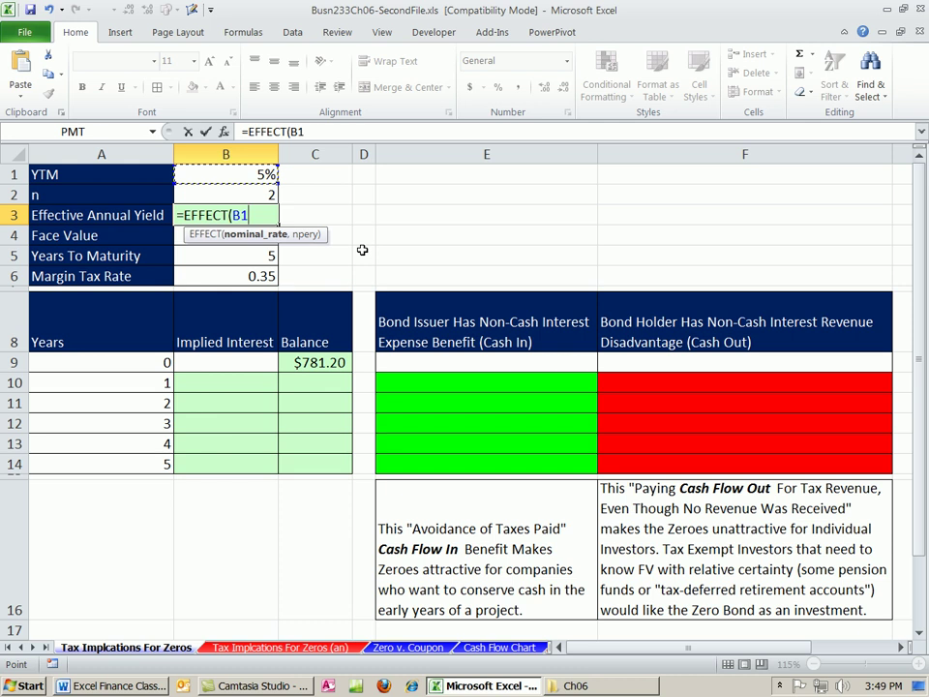
{"action": "type", "text": ","}
{"action": "left_click", "coordinate": [274, 200]}
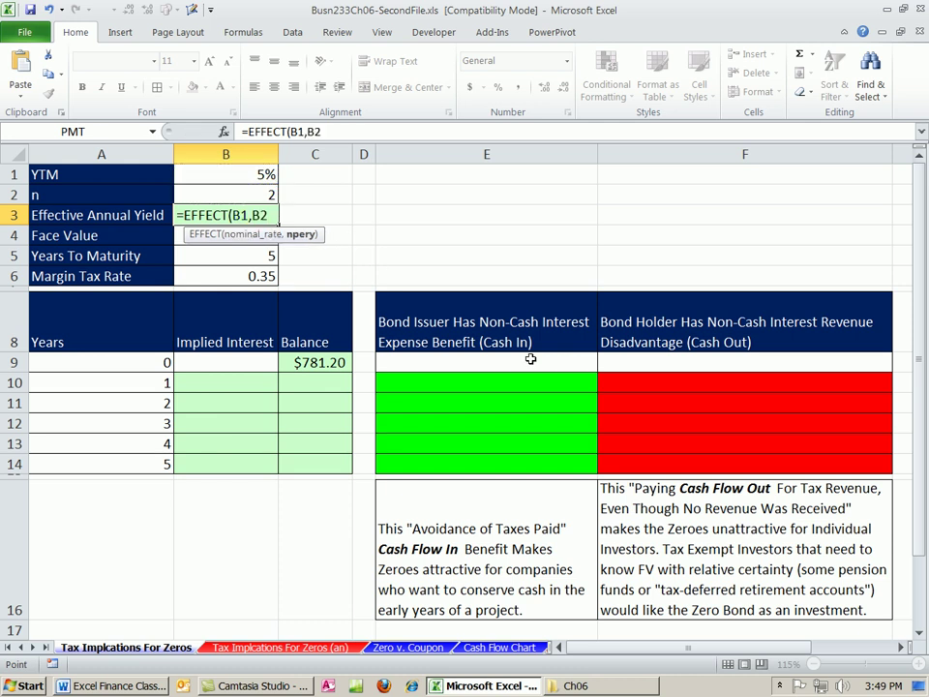
{"action": "key", "text": "Return"}
{"action": "left_click", "coordinate": [341, 232]}
{"action": "left_click", "coordinate": [289, 216]}
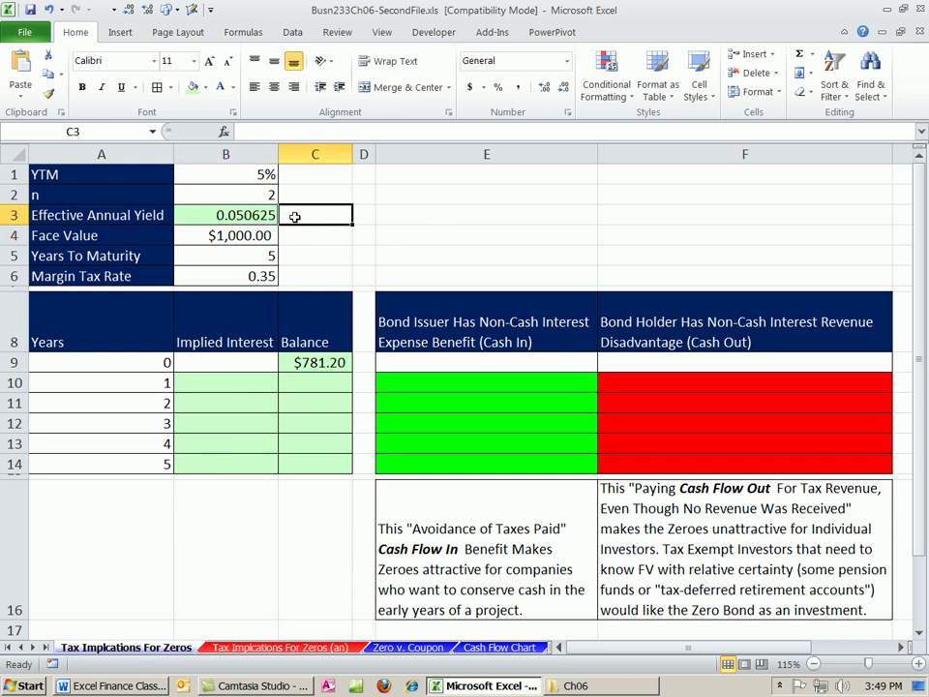
Enter =C9*$B$3 in B10 for year 1 implied interest of $39.55
{"action": "left_click", "coordinate": [251, 380]}
{"action": "type", "text": "="}
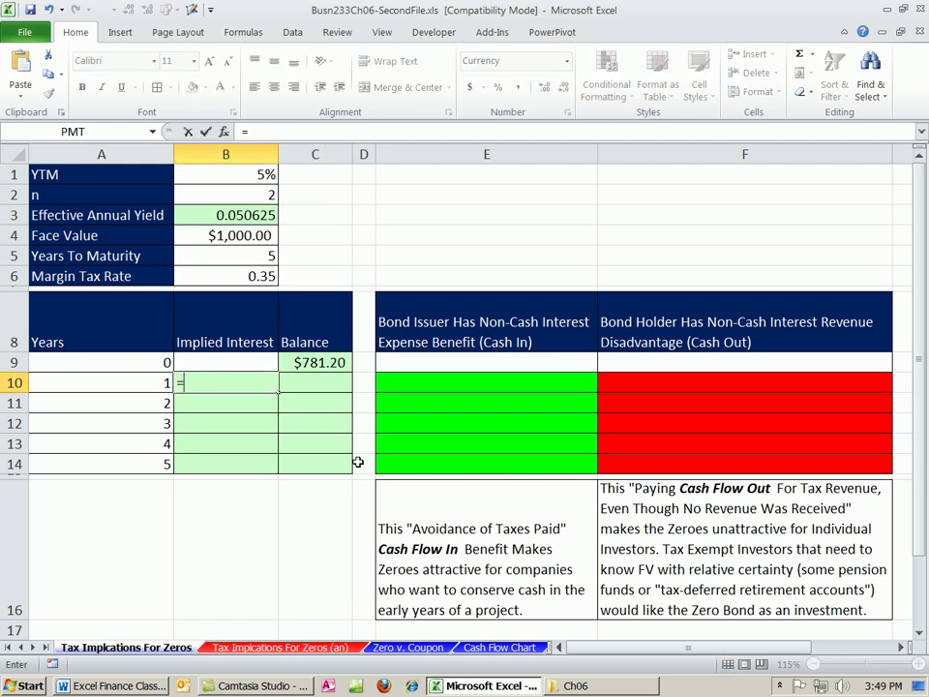
{"action": "left_click", "coordinate": [324, 361]}
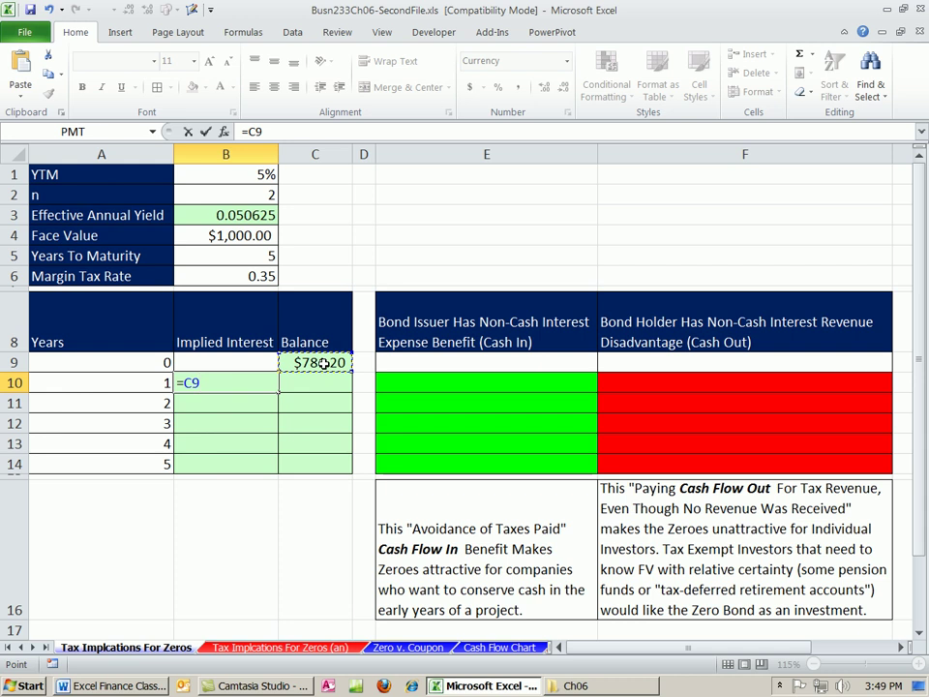
{"action": "type", "text": "*"}
{"action": "left_click", "coordinate": [236, 215]}
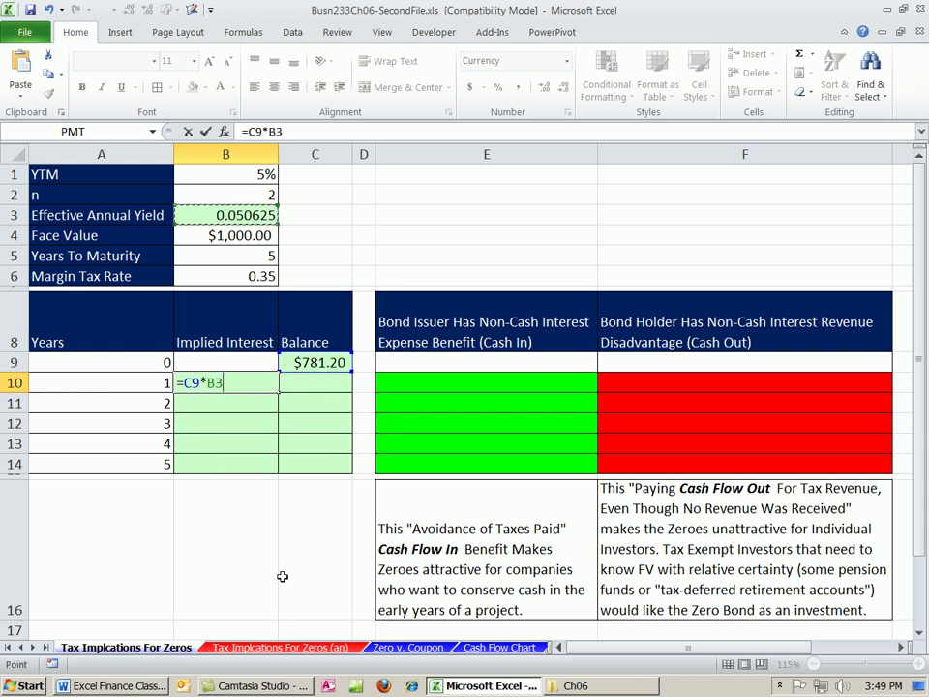
{"action": "key", "text": "F4"}
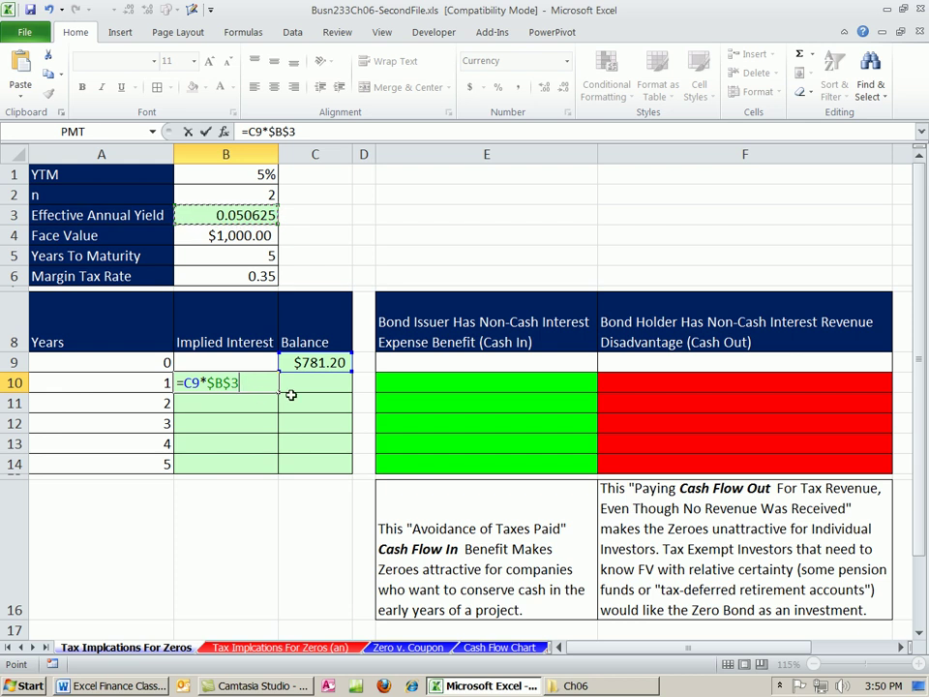
{"action": "key", "text": "ctrl+Return"}
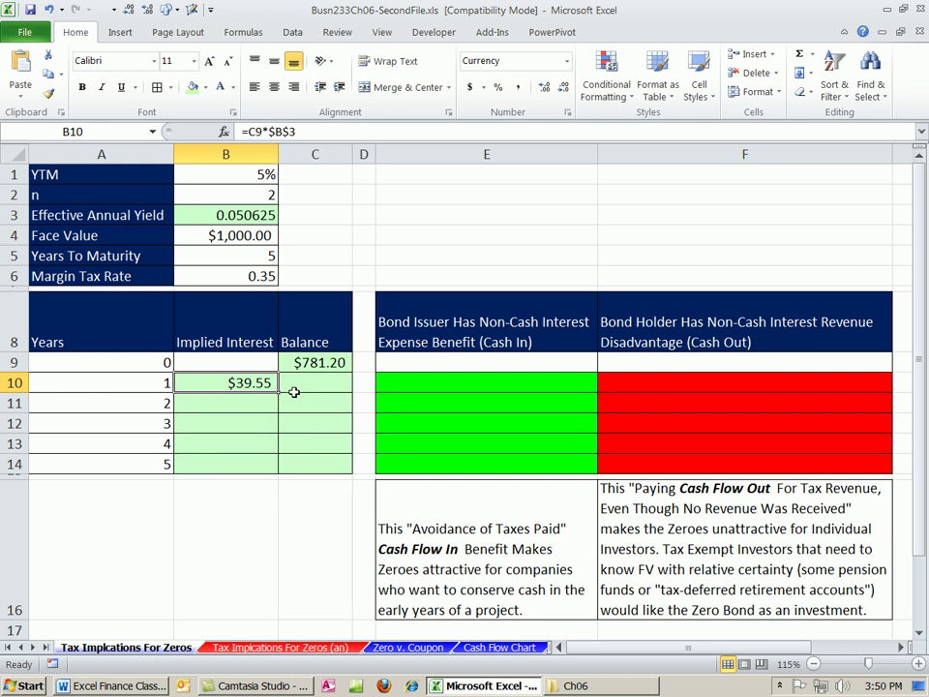
{"action": "left_click", "coordinate": [310, 387]}
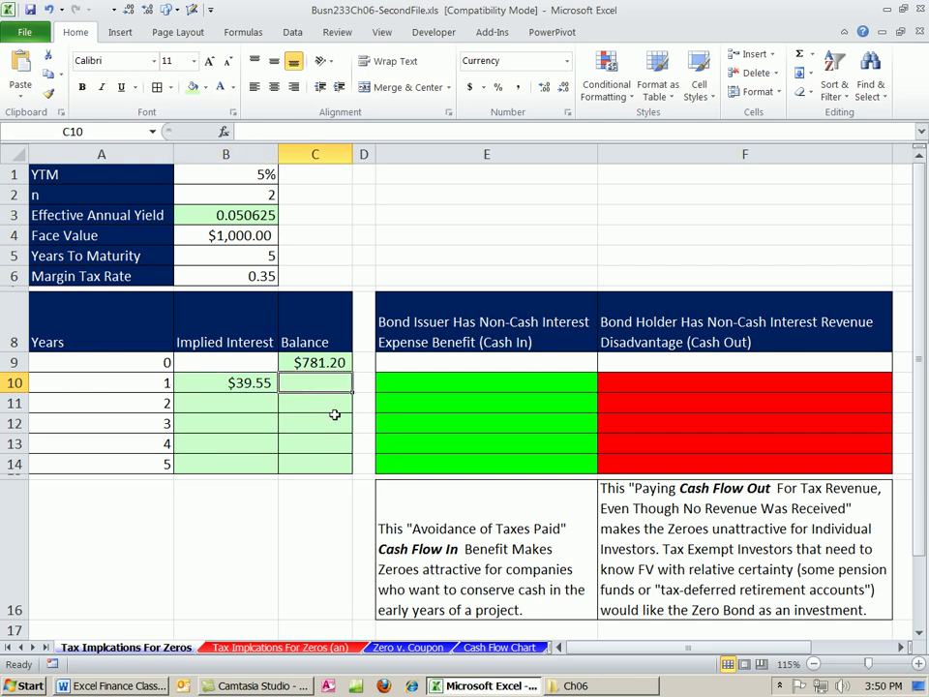
Enter =C9+B10 in C10 for the year 1 balance of $820.75
{"action": "type", "text": "="}
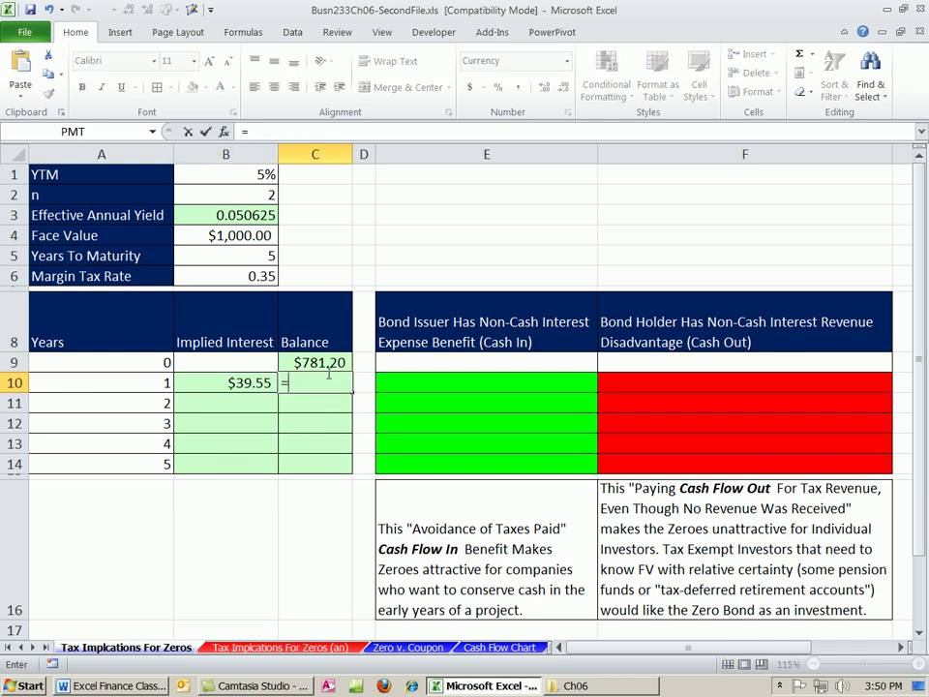
{"action": "left_click", "coordinate": [322, 362]}
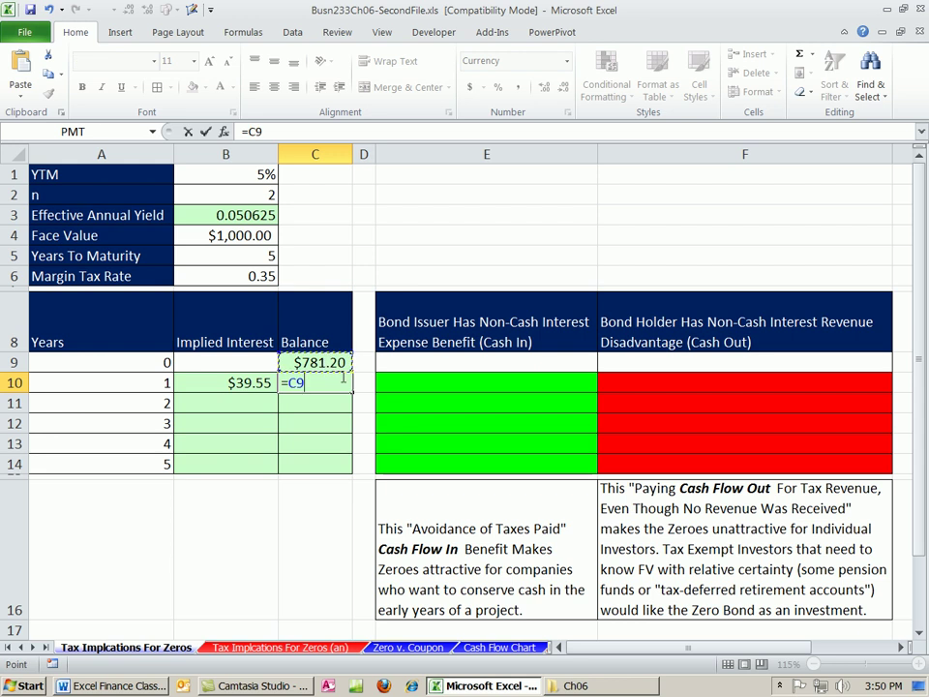
{"action": "type", "text": "+"}
{"action": "left_click", "coordinate": [234, 382]}
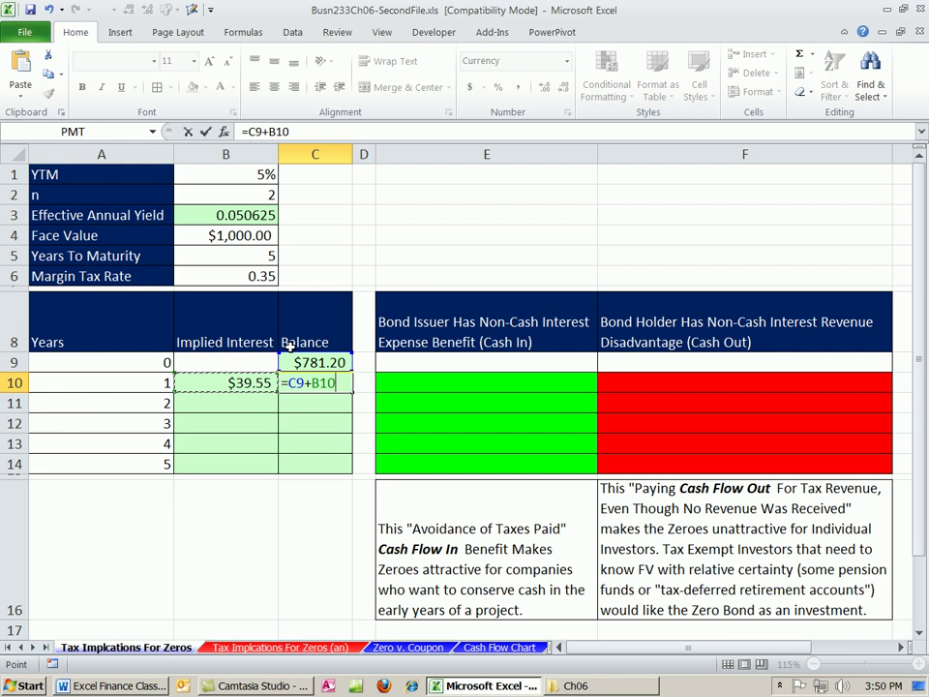
{"action": "key", "text": "ctrl+Return"}
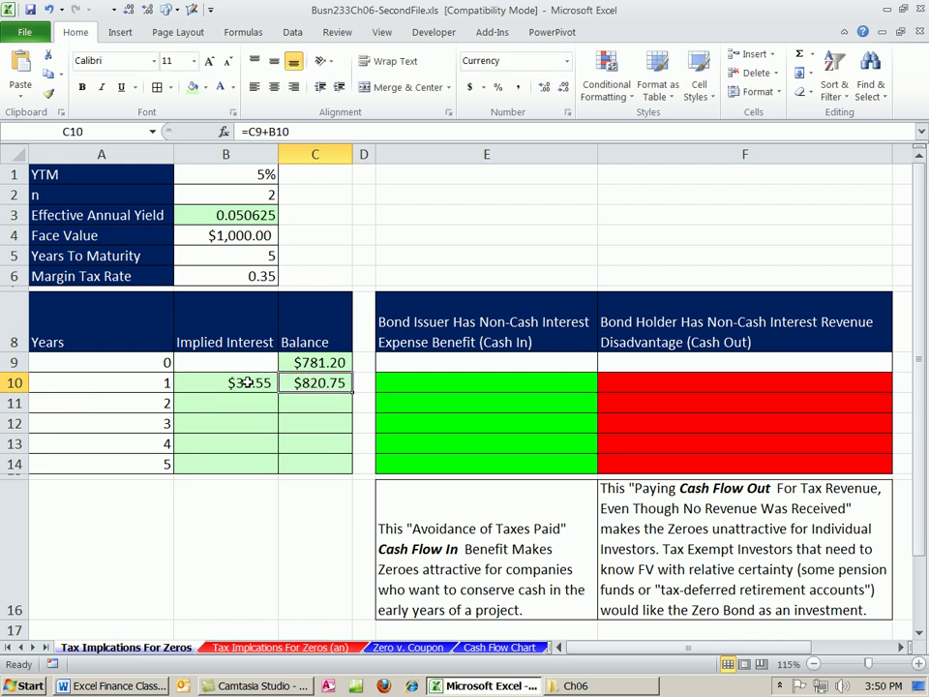
Fill the B10:C10 interest and balance formulas down to year 5, reaching $1,000.00
{"action": "left_click_drag", "start_coordinate": [241, 382], "coordinate": [350, 464]}
{"action": "left_click_drag", "start_coordinate": [351, 393], "coordinate": [339, 464]}
{"action": "left_click", "coordinate": [319, 463]}
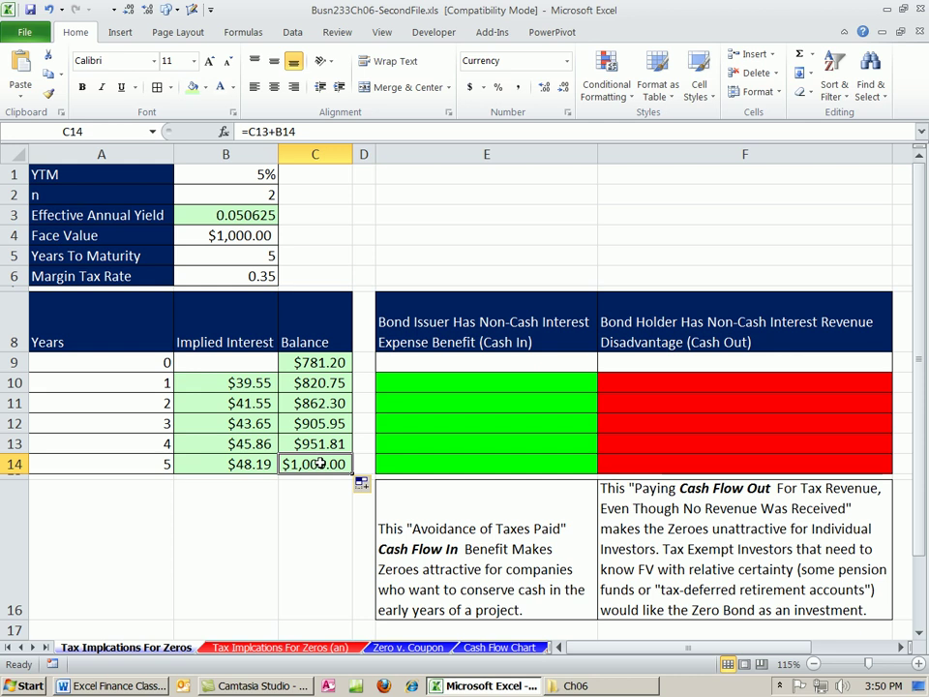
{"action": "left_click_drag", "start_coordinate": [308, 364], "coordinate": [336, 468]}
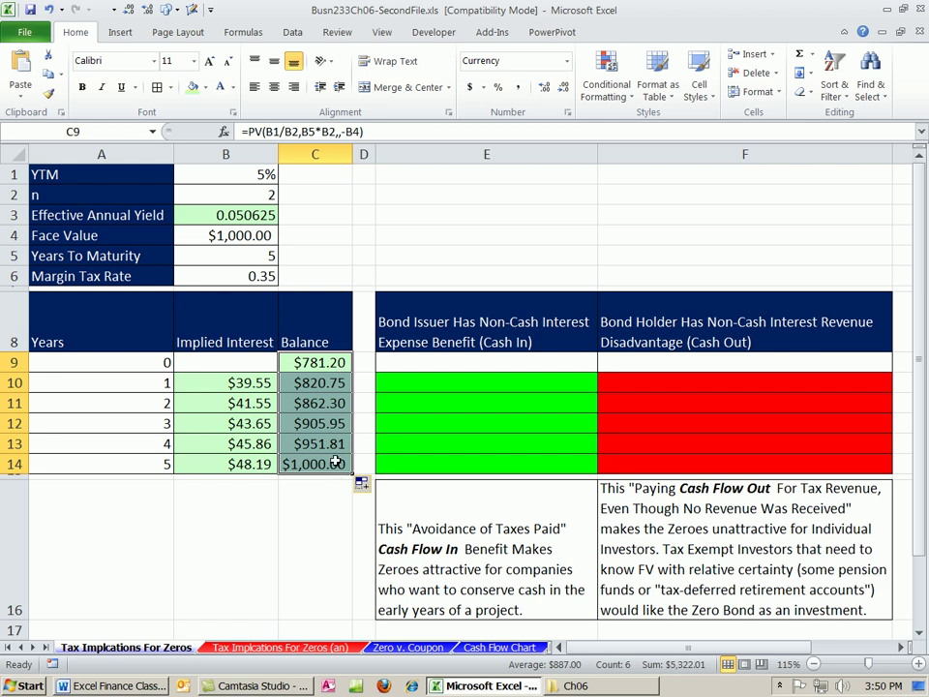
{"action": "left_click", "coordinate": [336, 464]}
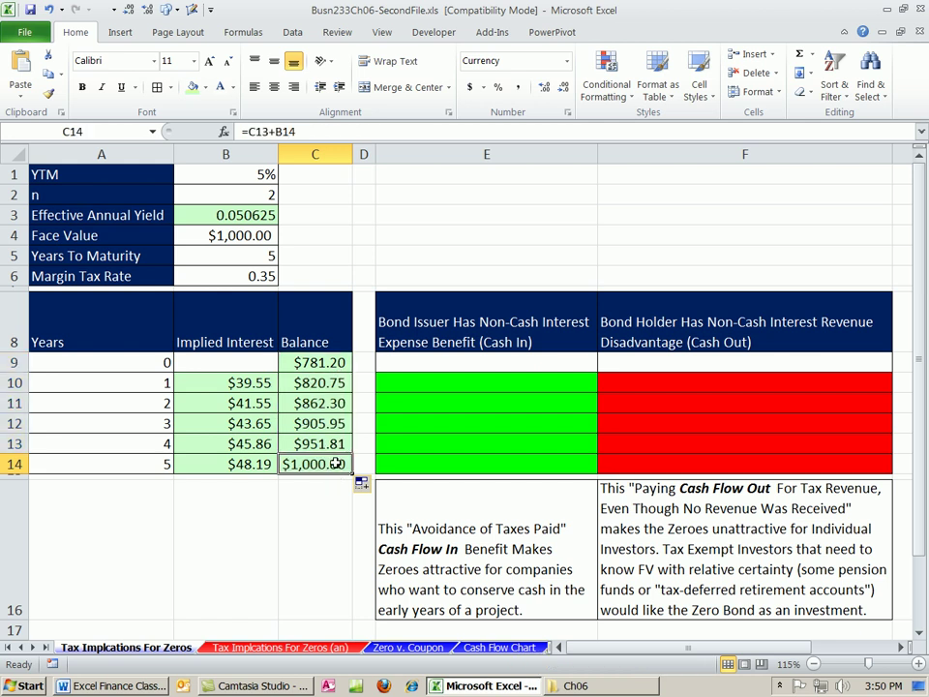
{"action": "left_click", "coordinate": [423, 377]}
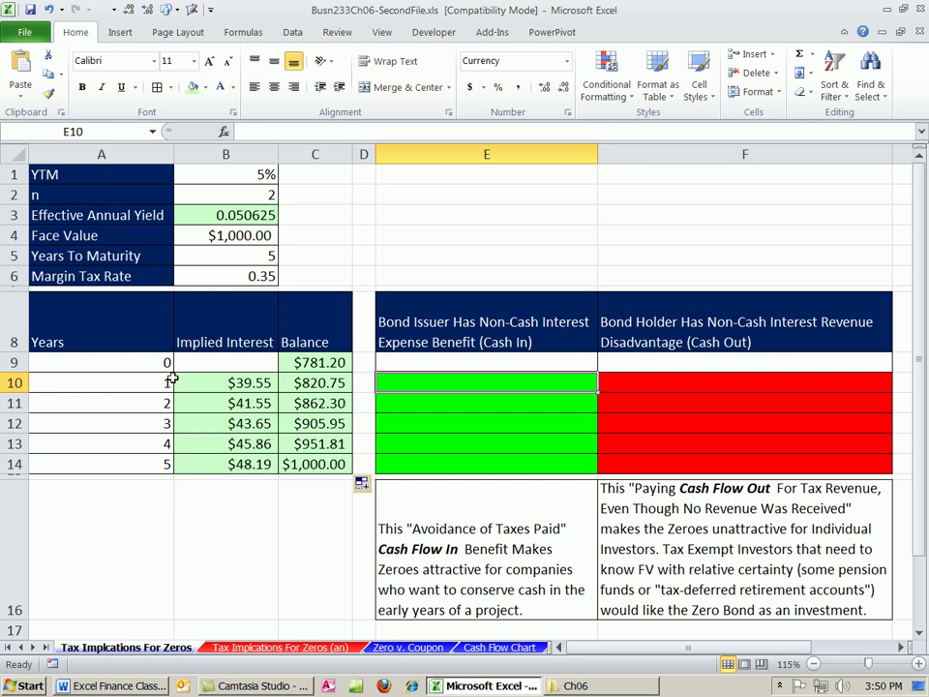
{"action": "left_click", "coordinate": [208, 381]}
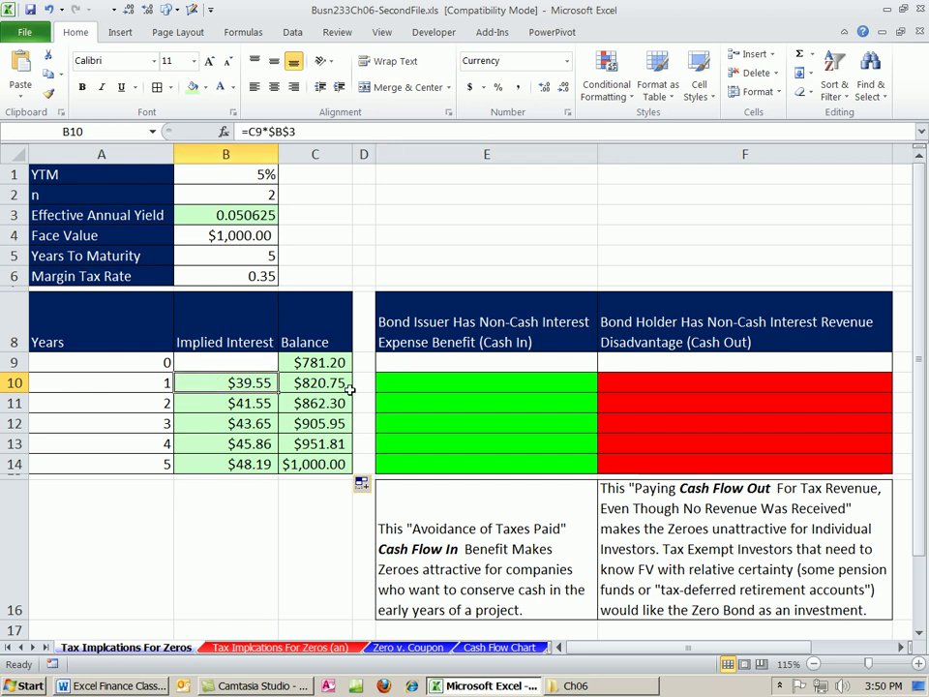
{"action": "left_click", "coordinate": [452, 387]}
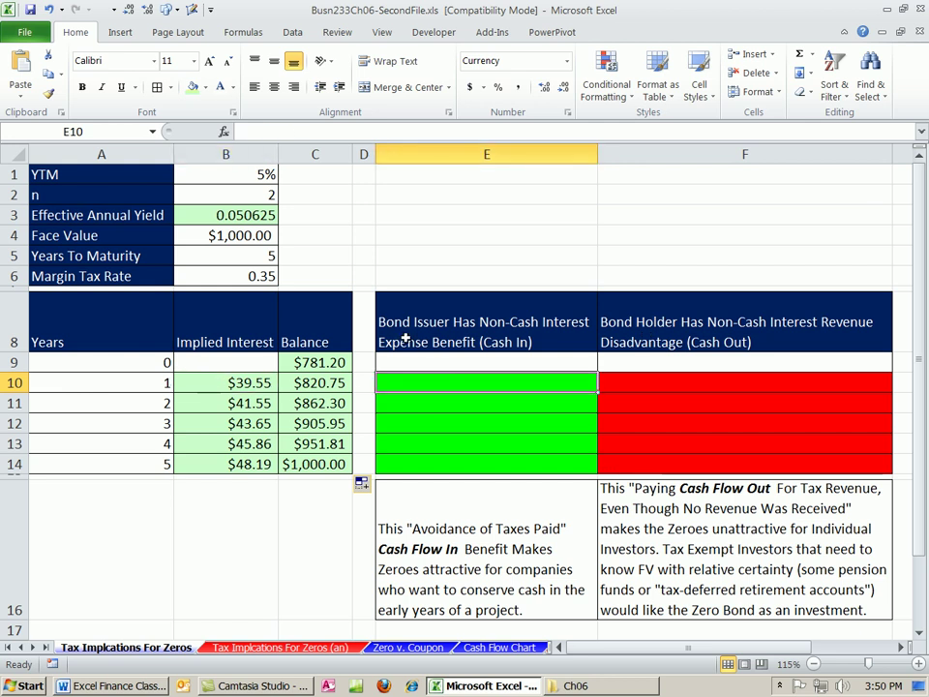
{"action": "left_click", "coordinate": [251, 384]}
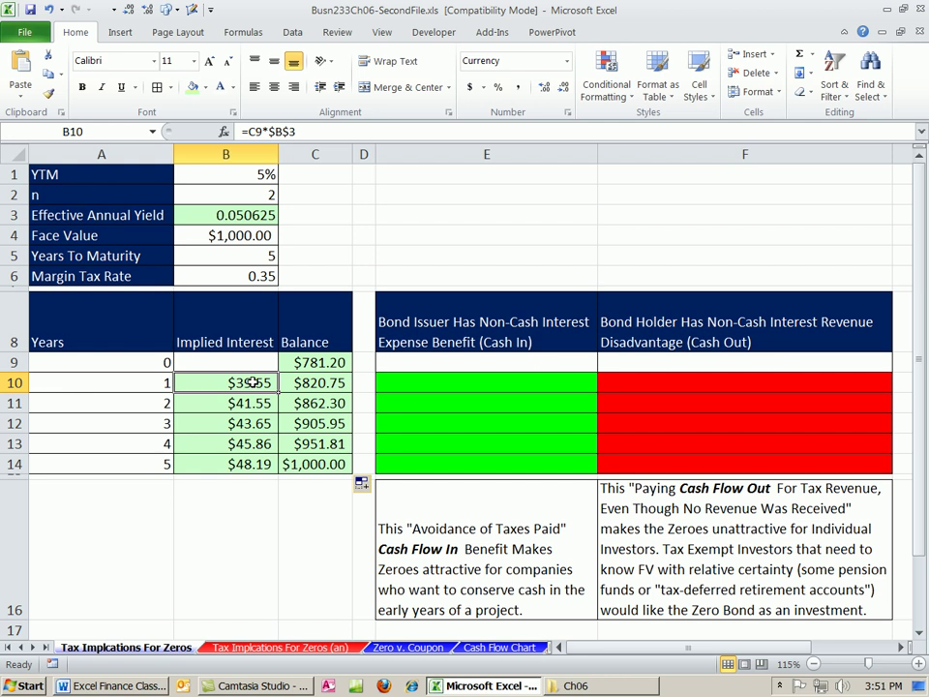
{"action": "left_click", "coordinate": [422, 381]}
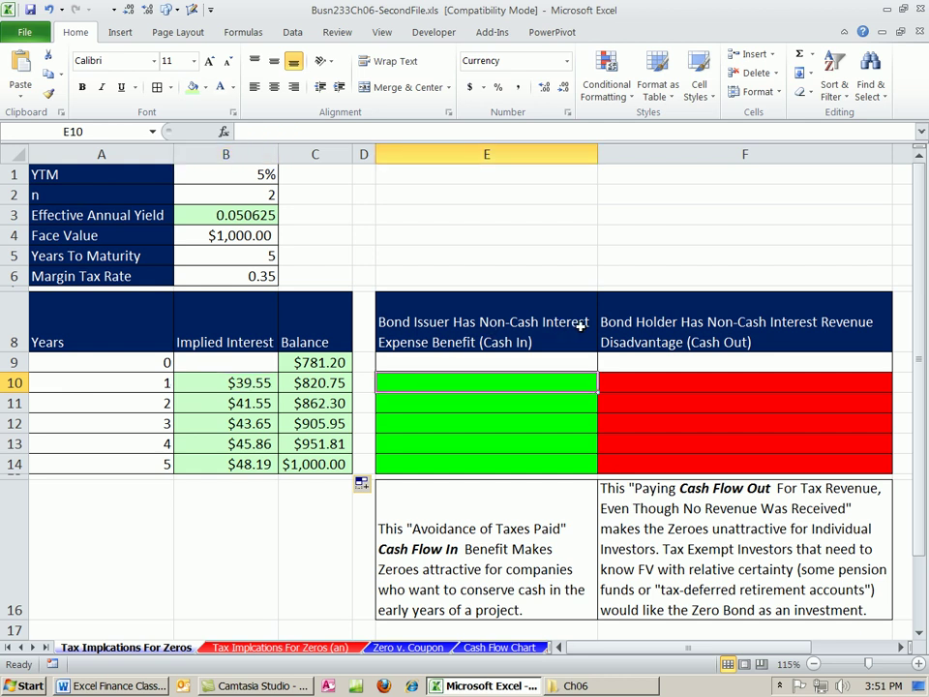
{"action": "left_click", "coordinate": [245, 383]}
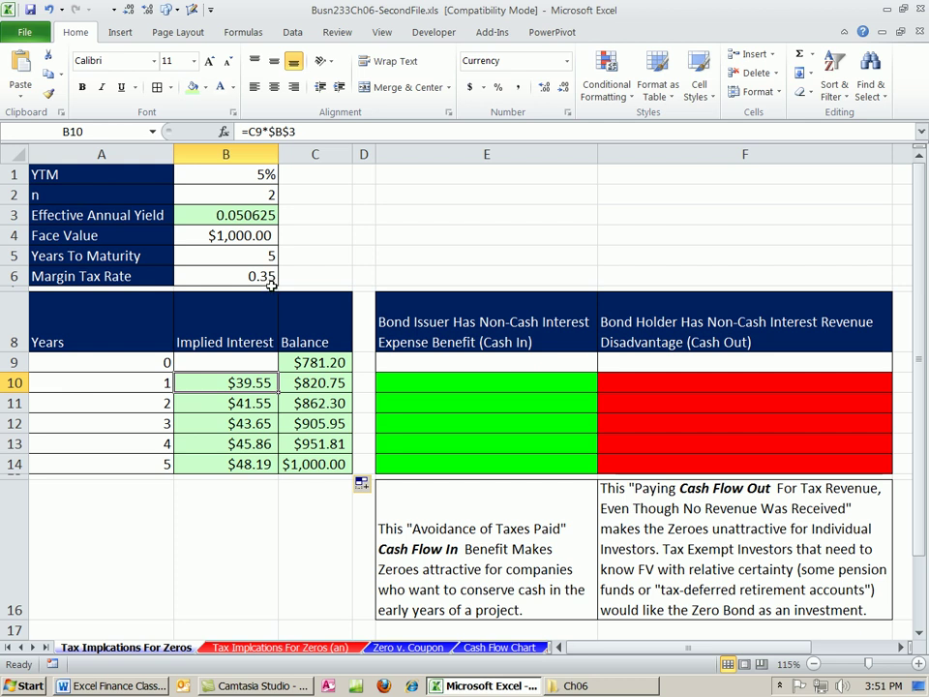
Enter =B10*$B$6 in E10 and fill it to E14, giving $13.84 to $16.86
{"action": "left_click", "coordinate": [415, 381]}
{"action": "type", "text": "="}
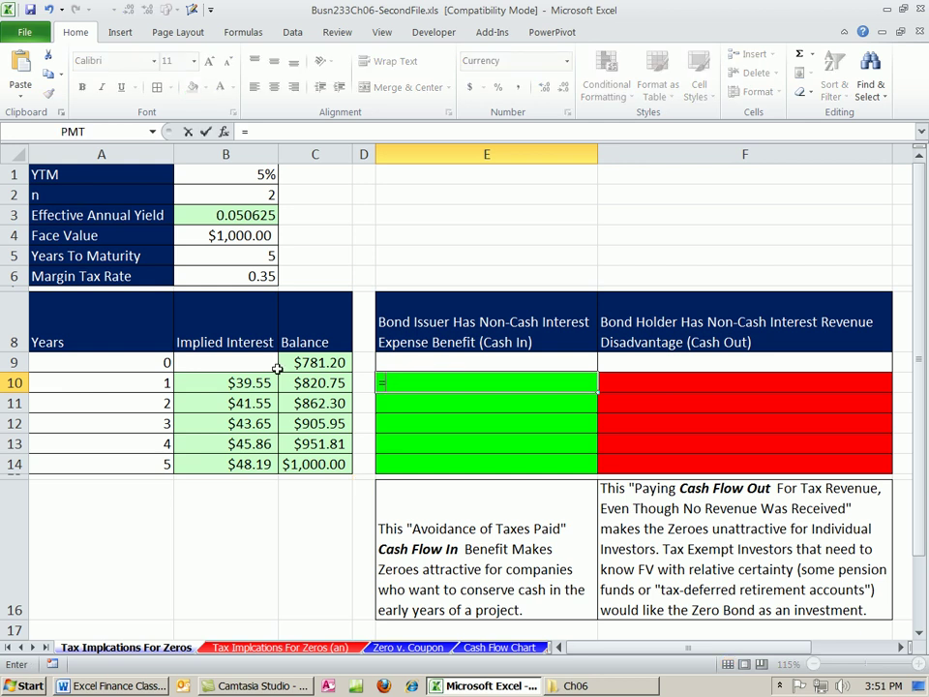
{"action": "left_click", "coordinate": [237, 383]}
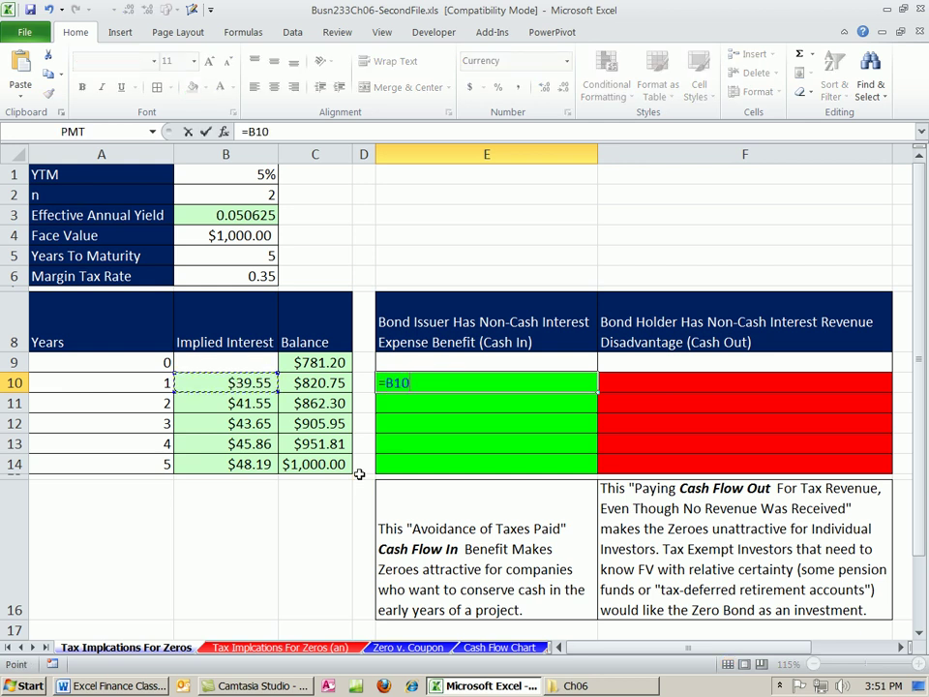
{"action": "type", "text": "*"}
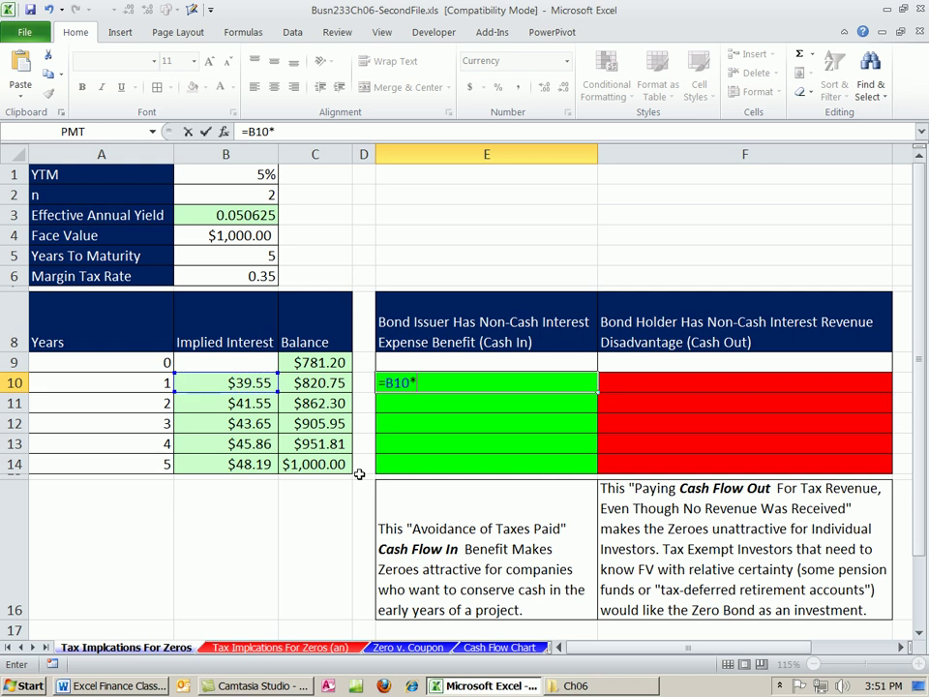
{"action": "left_click", "coordinate": [231, 276]}
{"action": "key", "text": "ctrl+Return"}
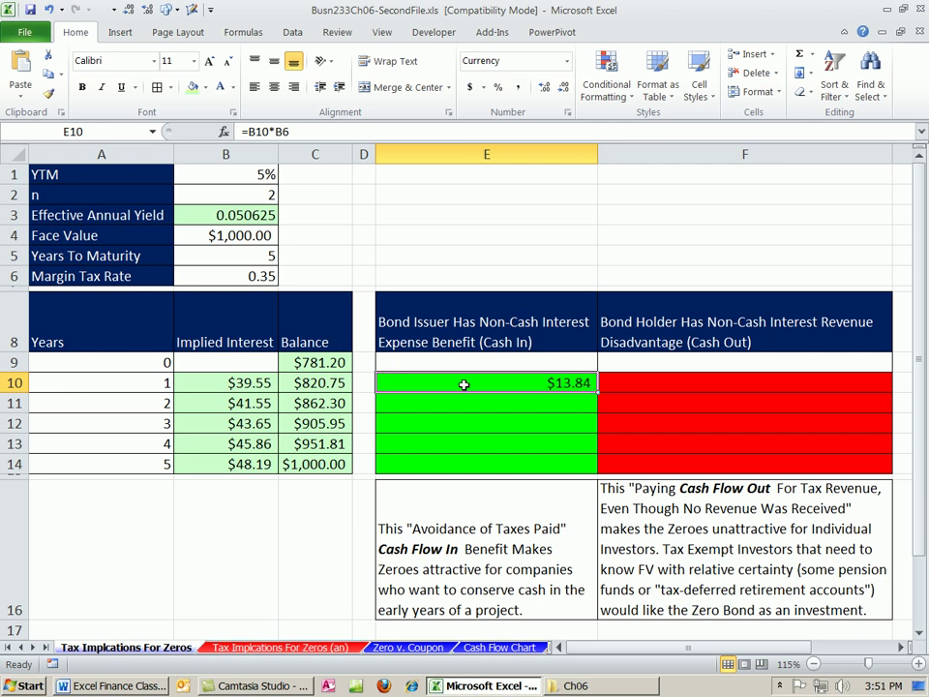
{"action": "double_click", "coordinate": [518, 381]}
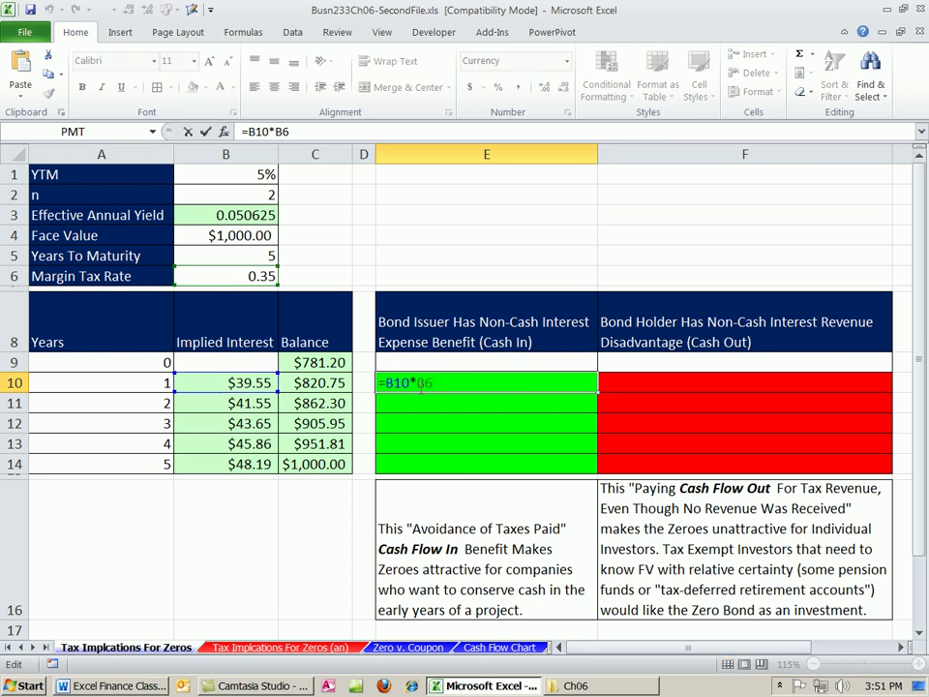
{"action": "key", "text": "F4"}
{"action": "key", "text": "ctrl+Return"}
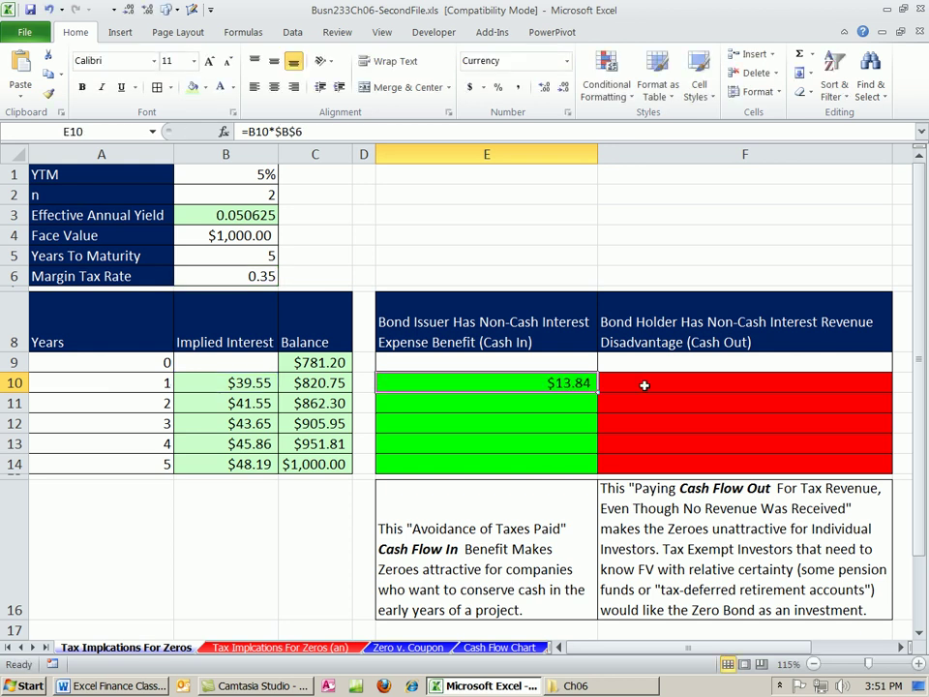
{"action": "left_click_drag", "start_coordinate": [596, 392], "coordinate": [594, 465]}
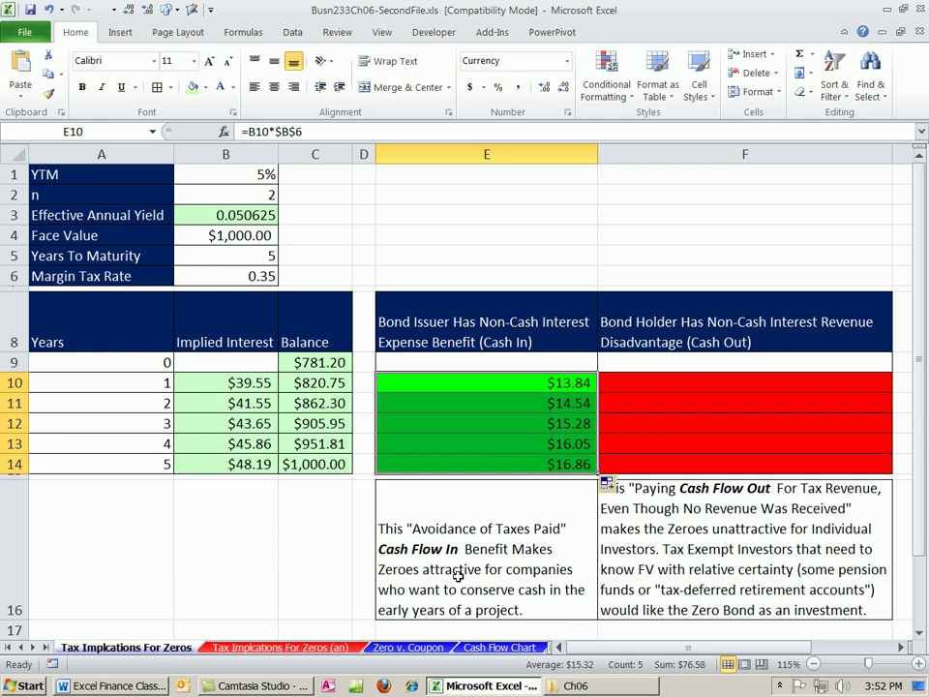
{"action": "left_click", "coordinate": [239, 236]}
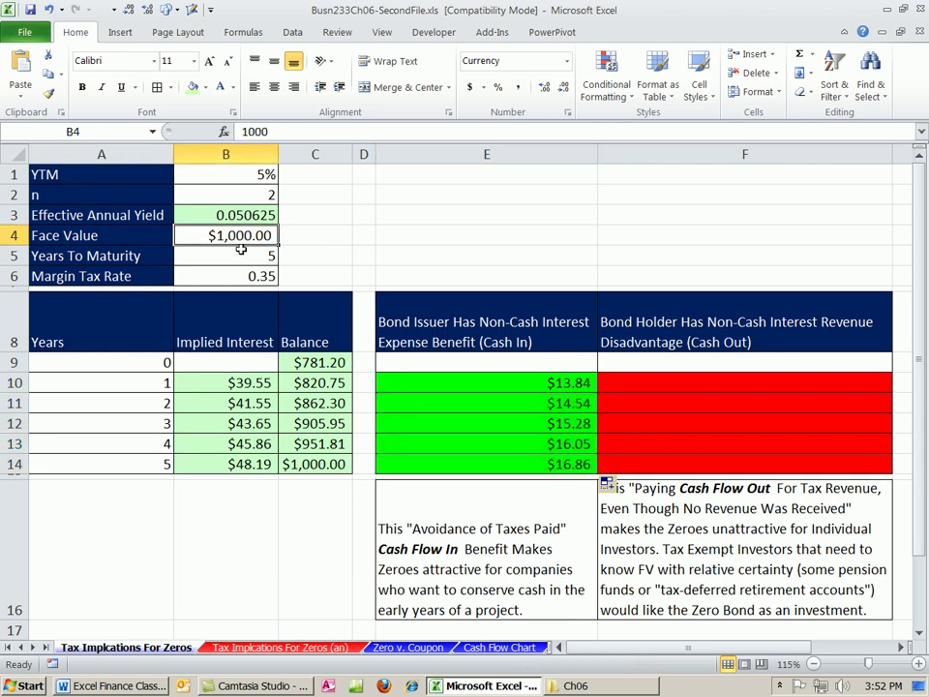
{"action": "left_click", "coordinate": [251, 384]}
{"action": "left_click", "coordinate": [245, 404]}
{"action": "left_click", "coordinate": [243, 425]}
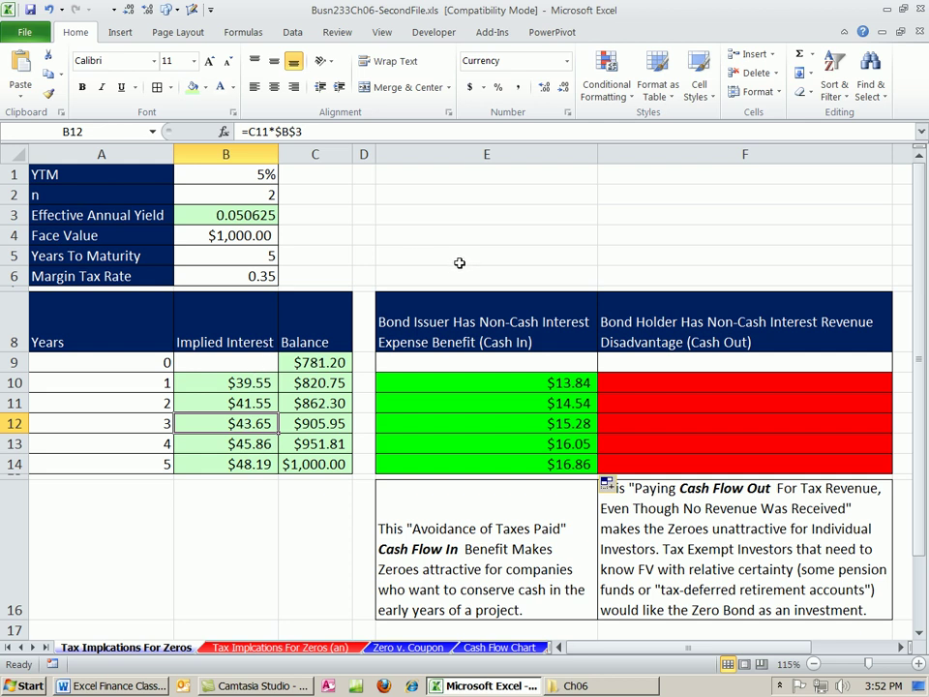
{"action": "left_click", "coordinate": [530, 384]}
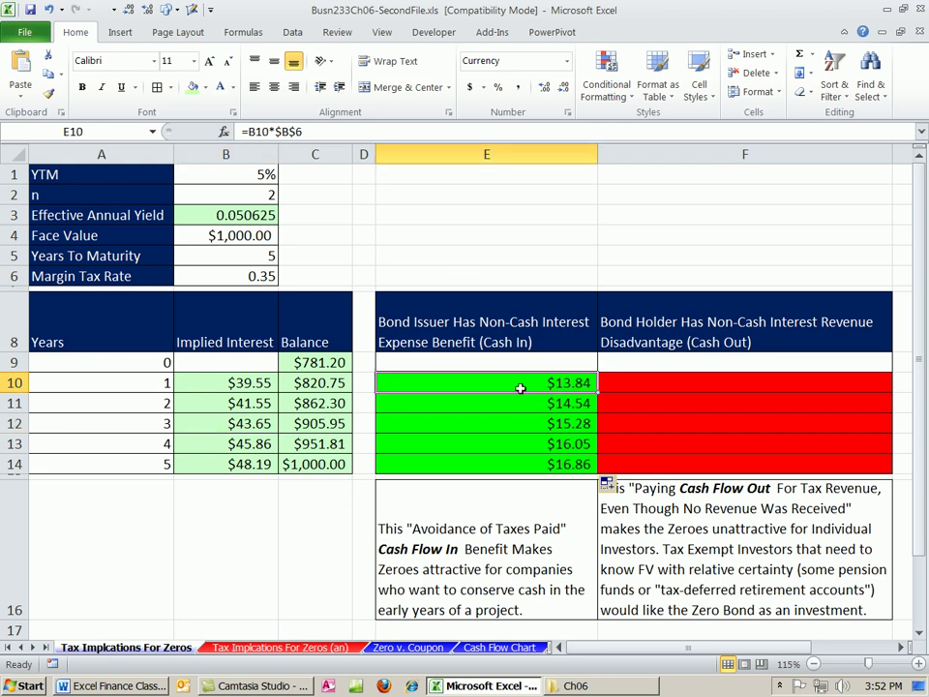
{"action": "left_click", "coordinate": [664, 385]}
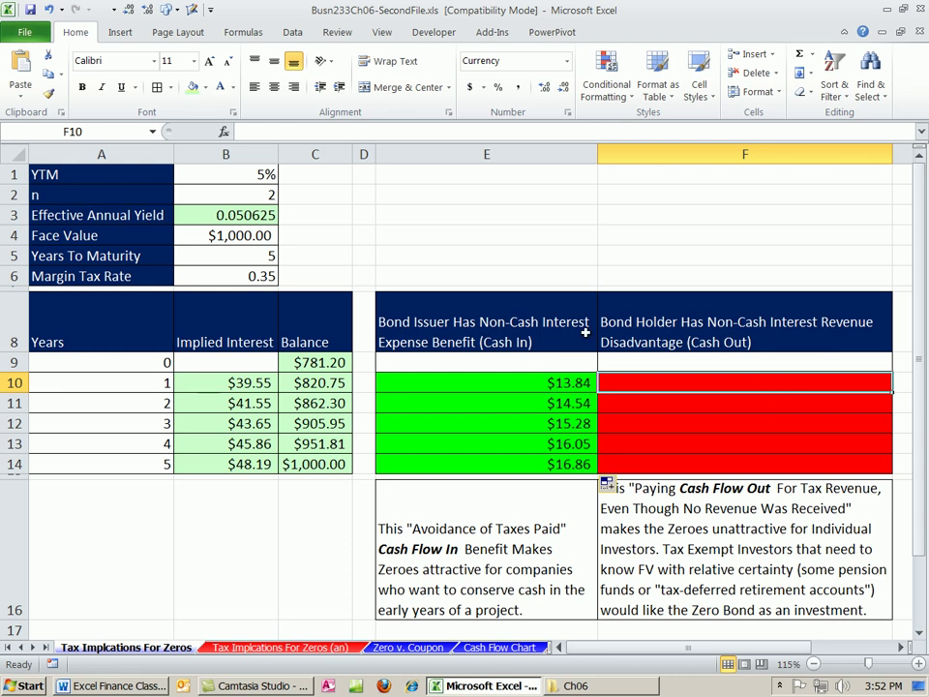
{"action": "left_click", "coordinate": [224, 386]}
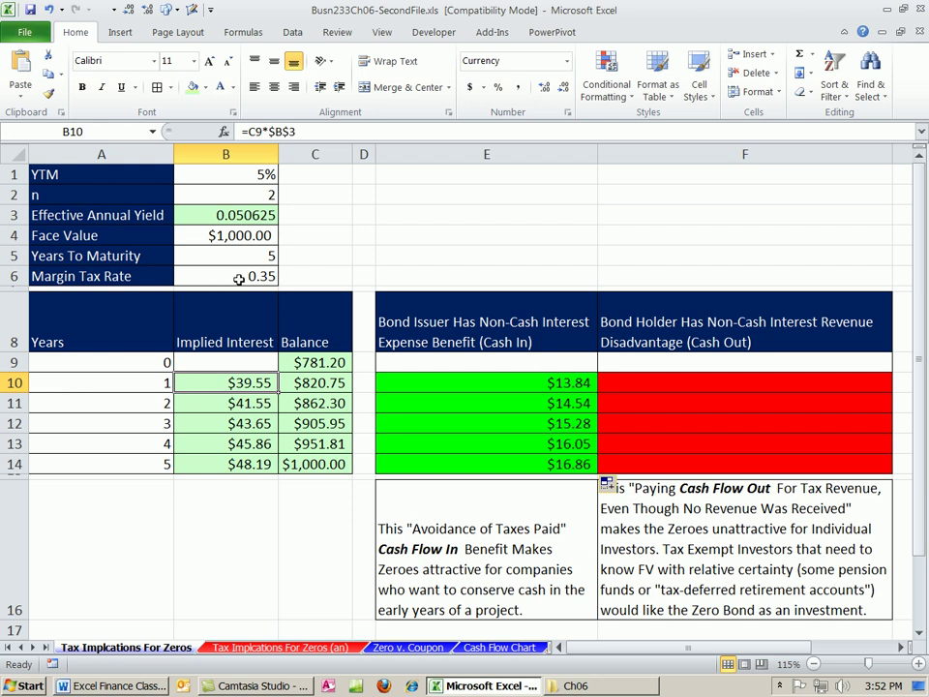
Enter =-E10 in F10 and fill it to F14, showing -$13.84 to -$16.86
{"action": "left_click", "coordinate": [633, 379]}
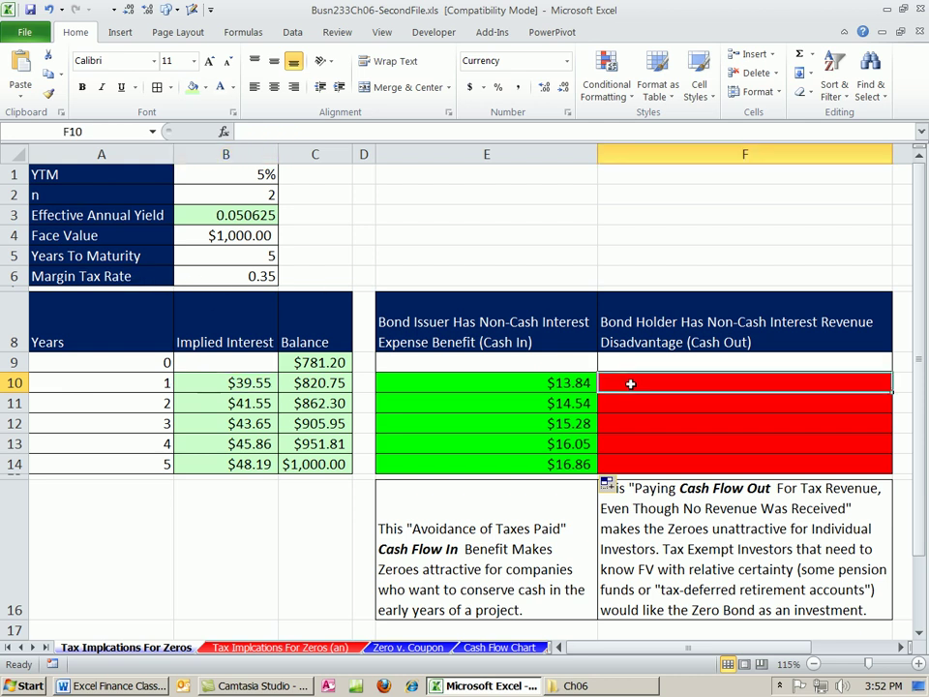
{"action": "type", "text": "-"}
{"action": "left_click", "coordinate": [549, 383]}
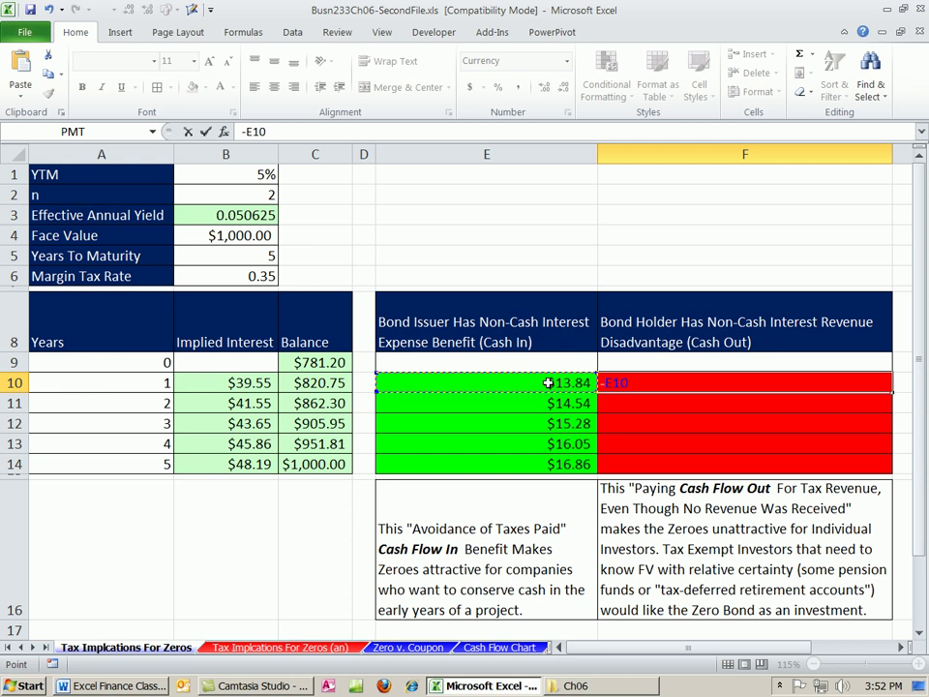
{"action": "key", "text": "ctrl+Return"}
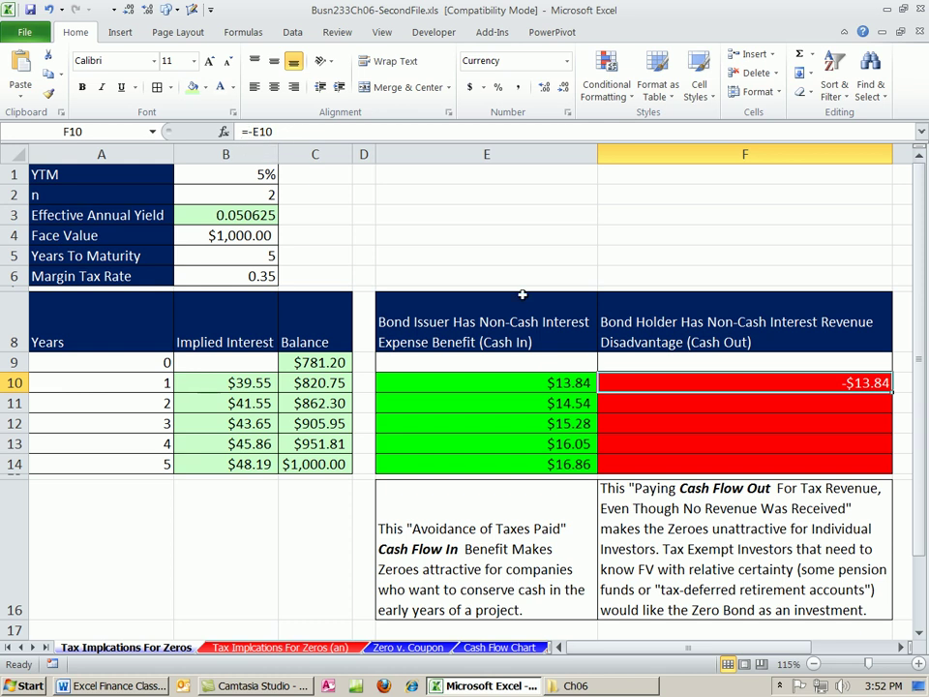
{"action": "left_click_drag", "start_coordinate": [891, 392], "coordinate": [882, 466]}
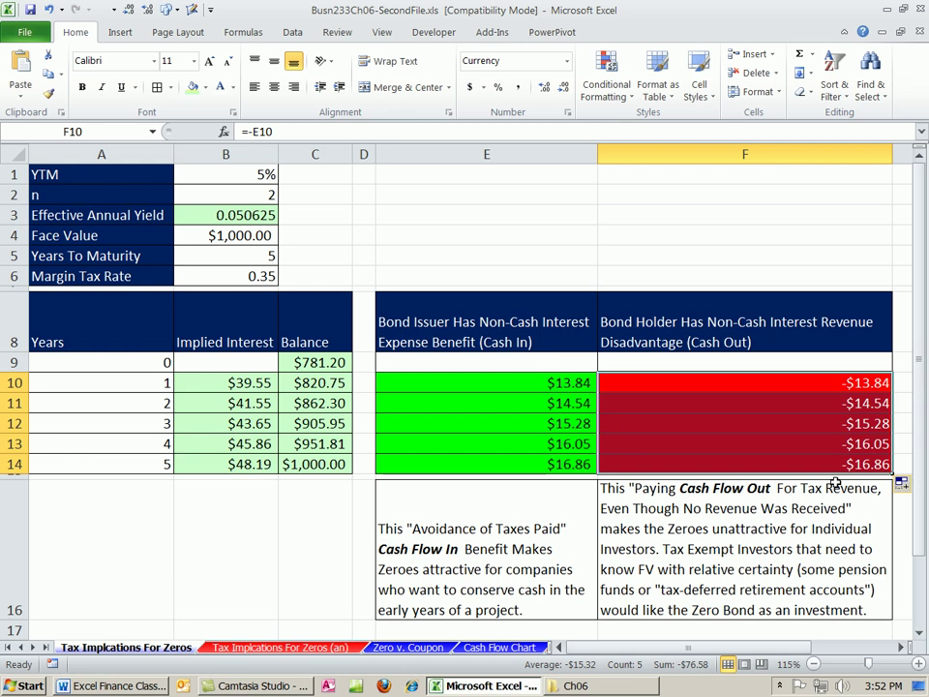
{"action": "left_click", "coordinate": [843, 386]}
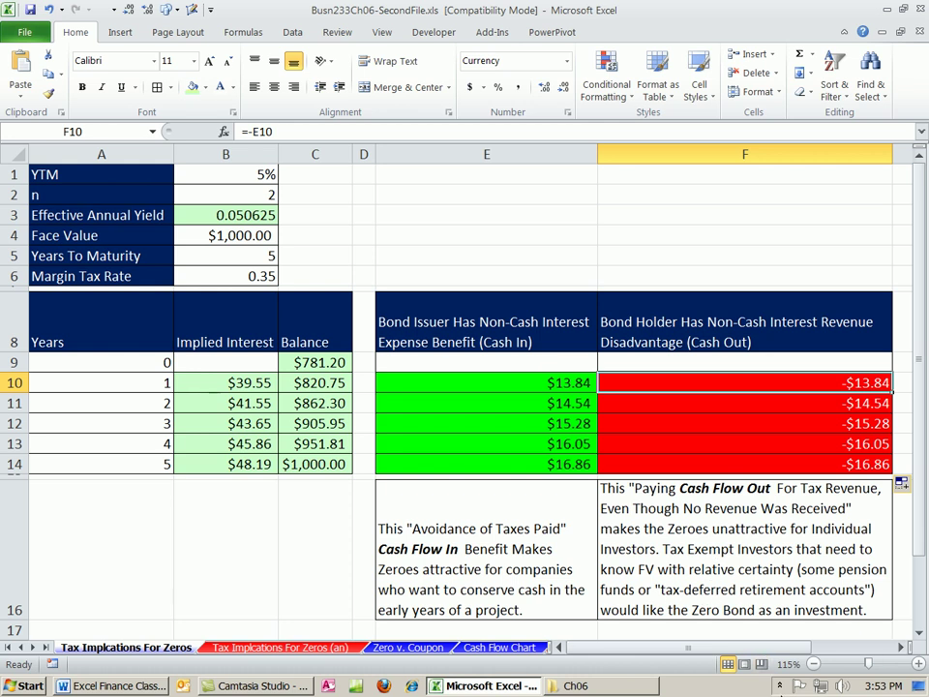
{"action": "left_click", "coordinate": [426, 409]}
{"action": "left_click", "coordinate": [687, 579]}
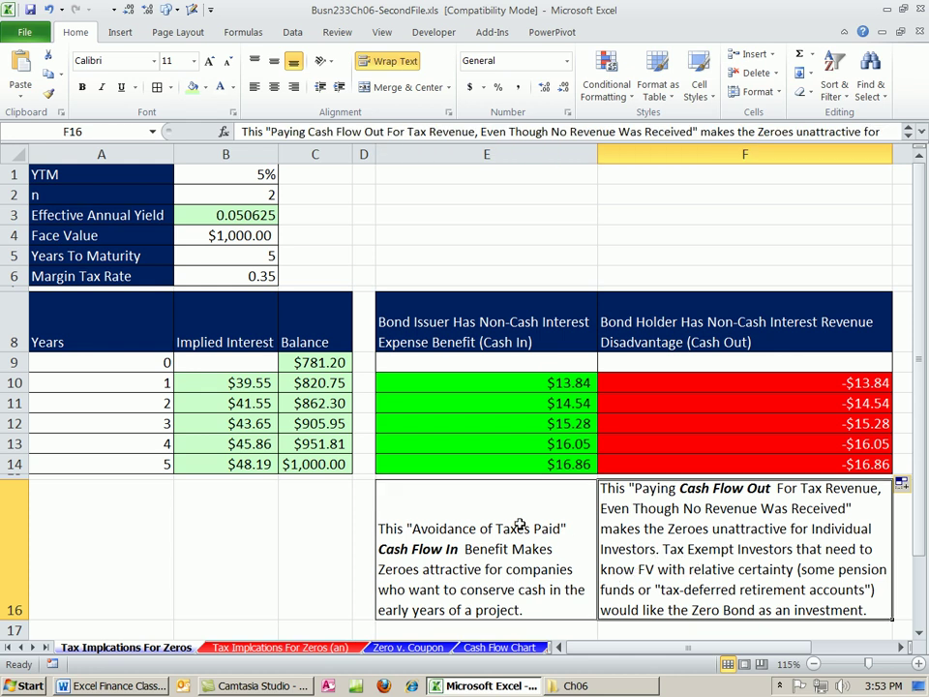
{"action": "left_click_drag", "start_coordinate": [241, 383], "coordinate": [291, 385]}
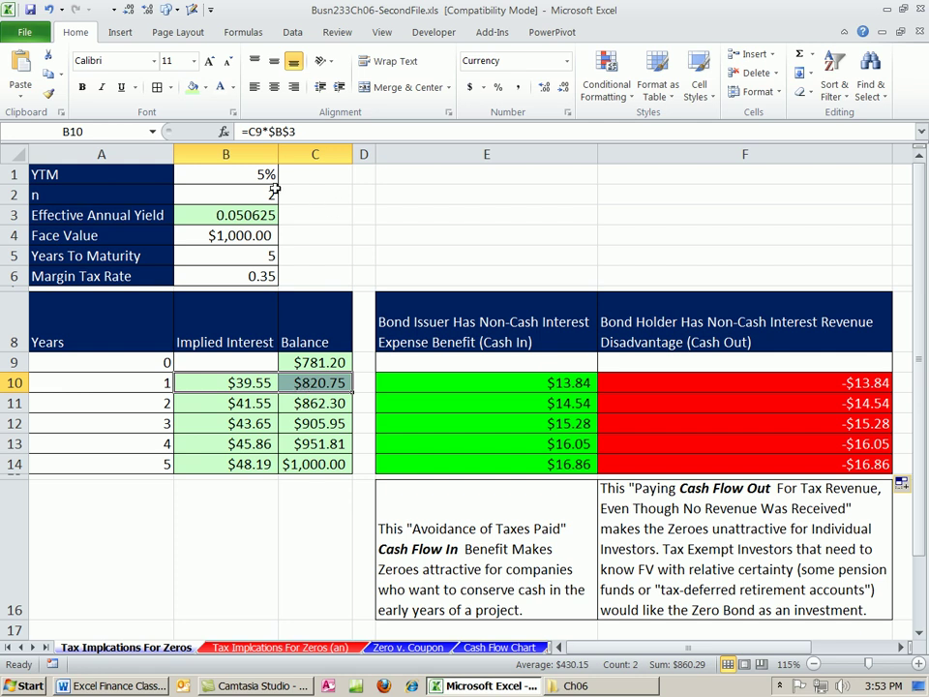
{"action": "left_click", "coordinate": [462, 381]}
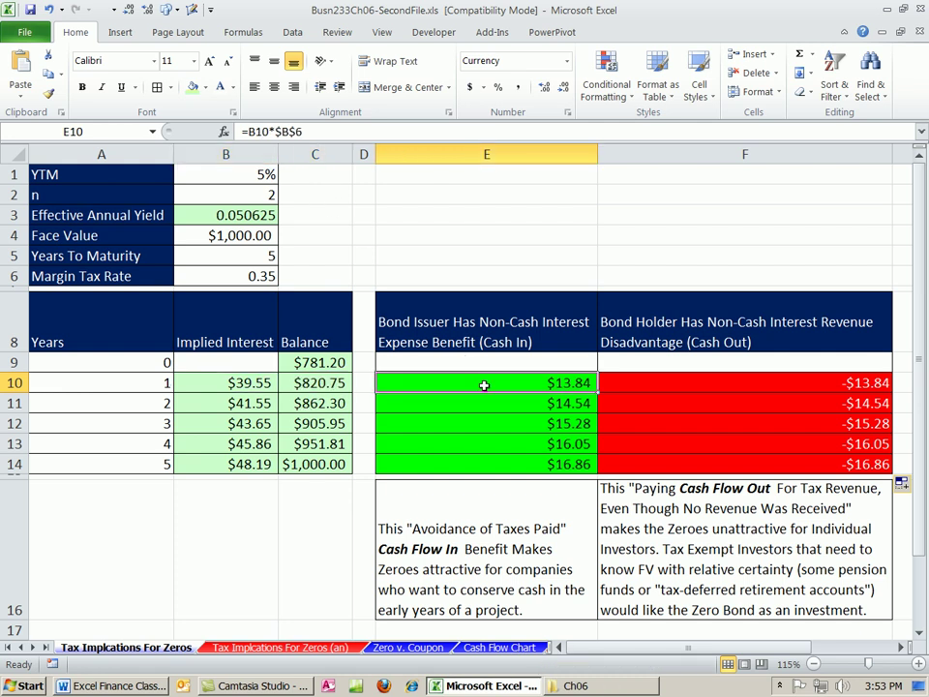
{"action": "left_click", "coordinate": [667, 384]}
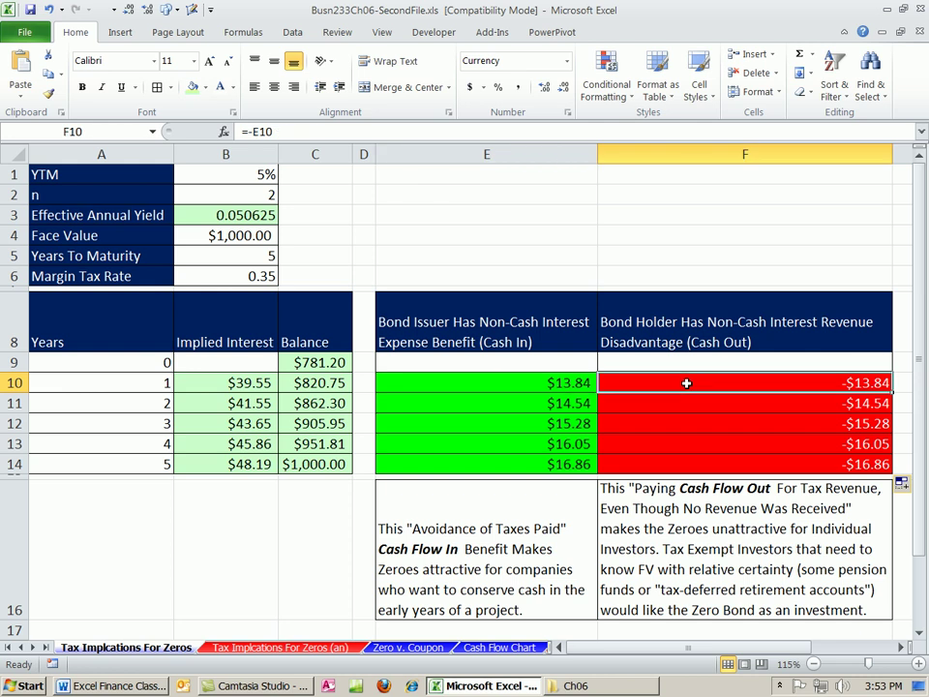
{"action": "left_click", "coordinate": [505, 381]}
{"action": "left_click", "coordinate": [639, 382]}
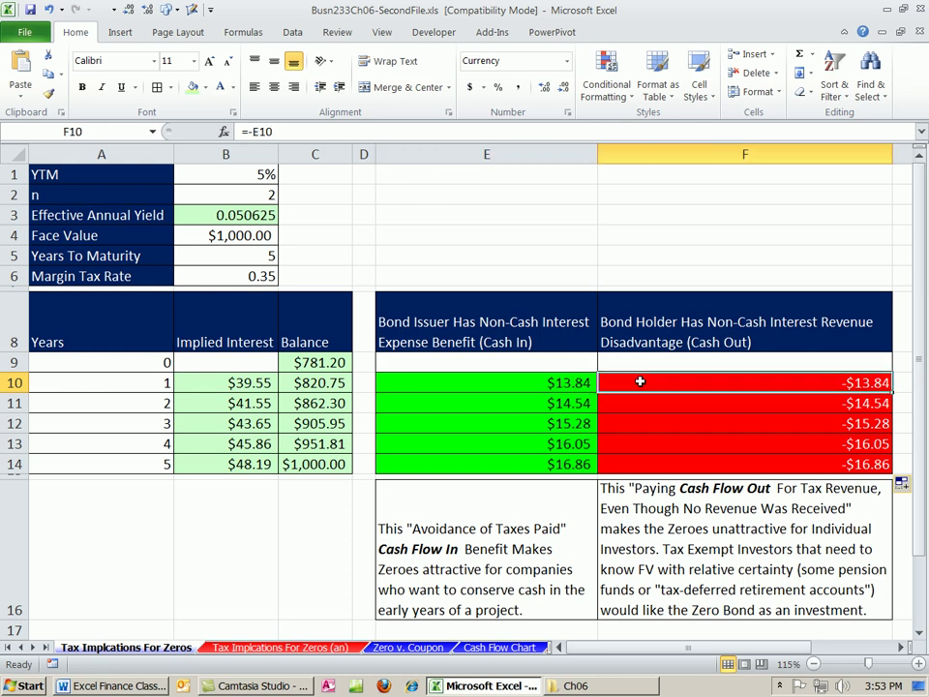